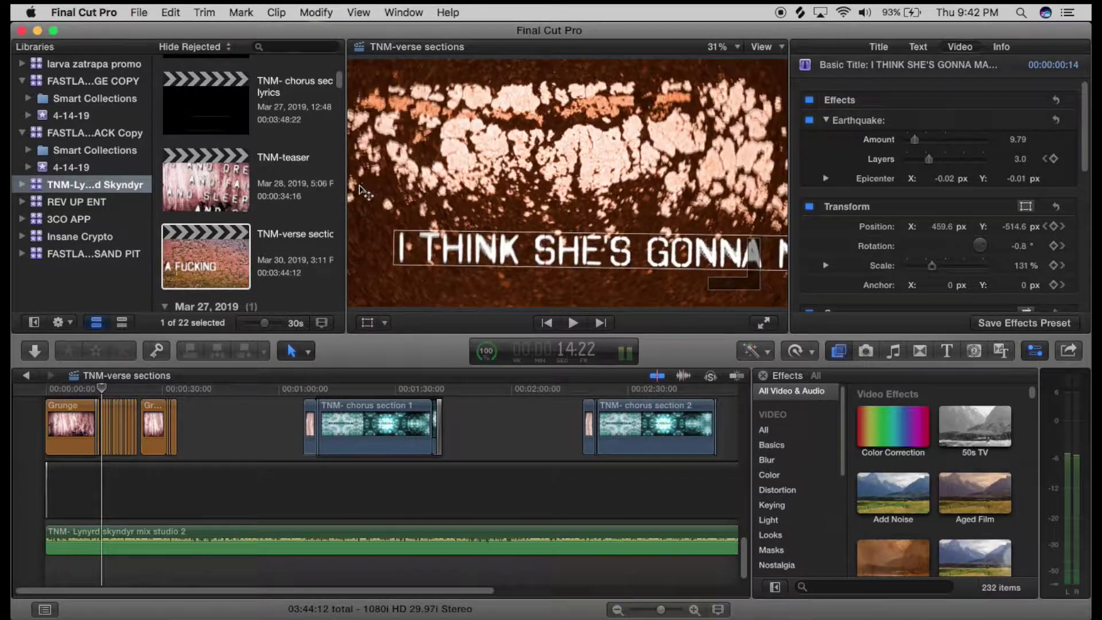
Find the image1 still in the browser's Mar 26, 2019 group and preview the original picture.
scroll(285, 188, up, 2)
scroll(285, 188, down, 10)
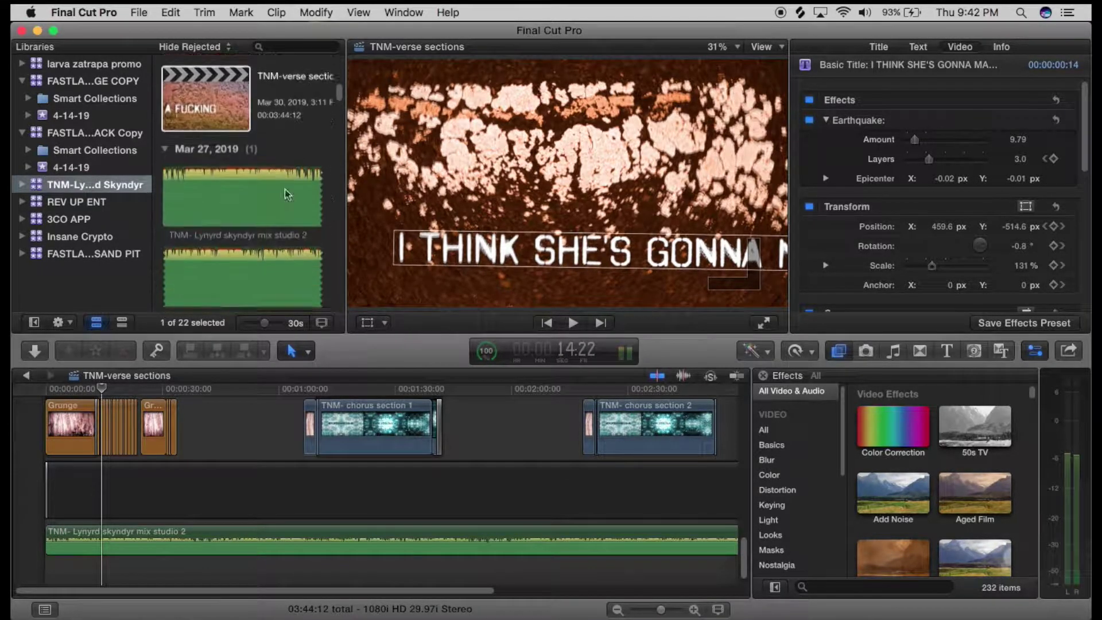
drag(339, 109, 341, 128)
click(211, 206)
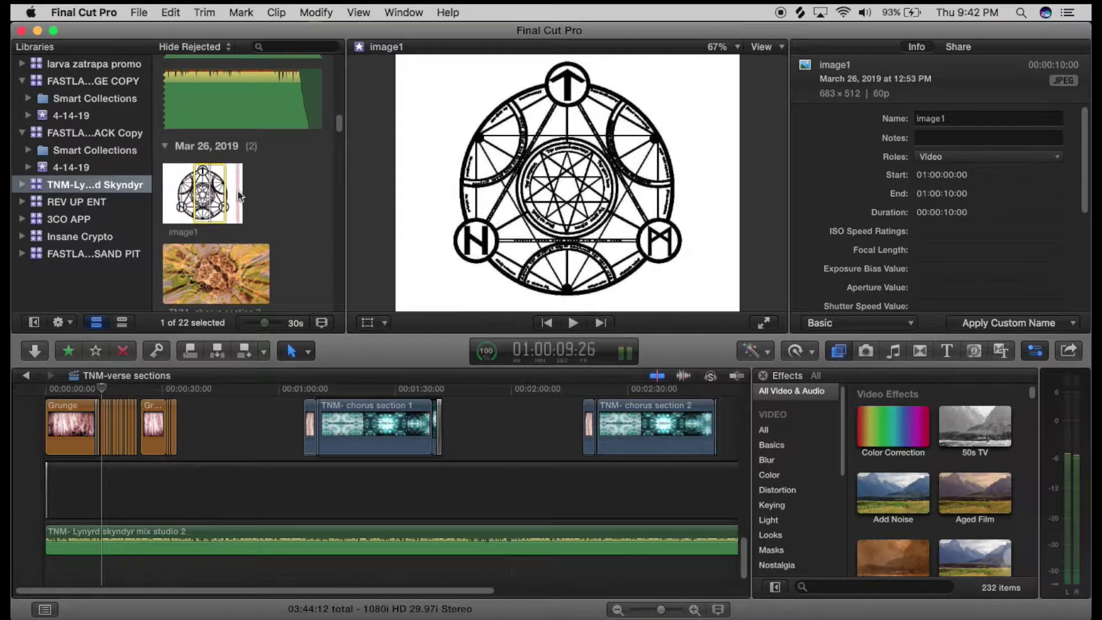
Compare the image1 clip over the opening Grunge background with its Keyer effect off and on at about 2 seconds.
scroll(83, 405, up, 5)
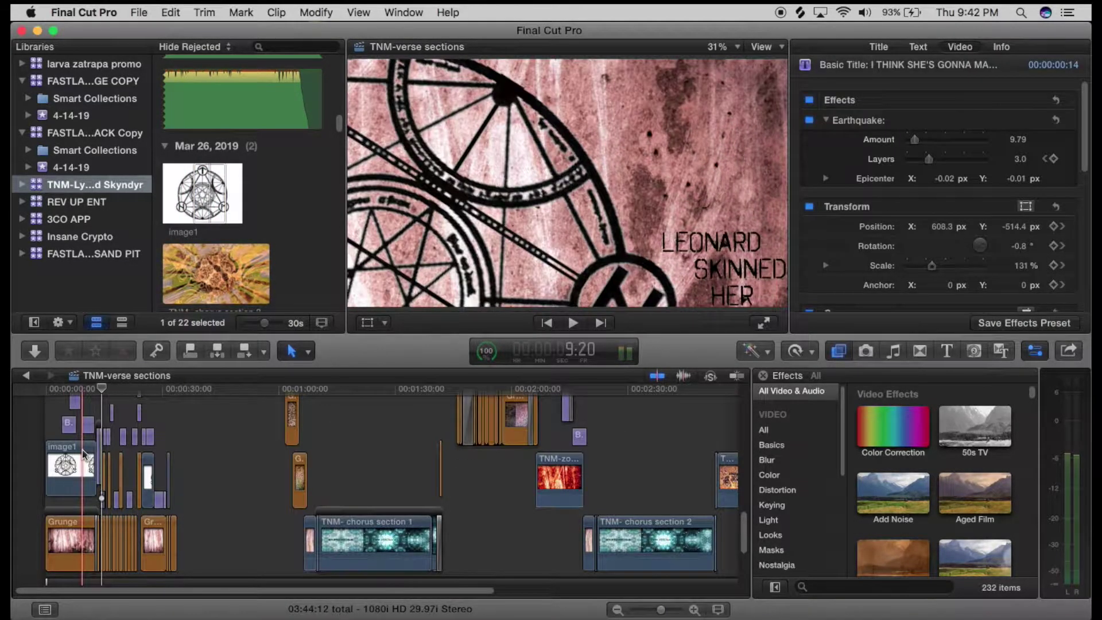
click(60, 456)
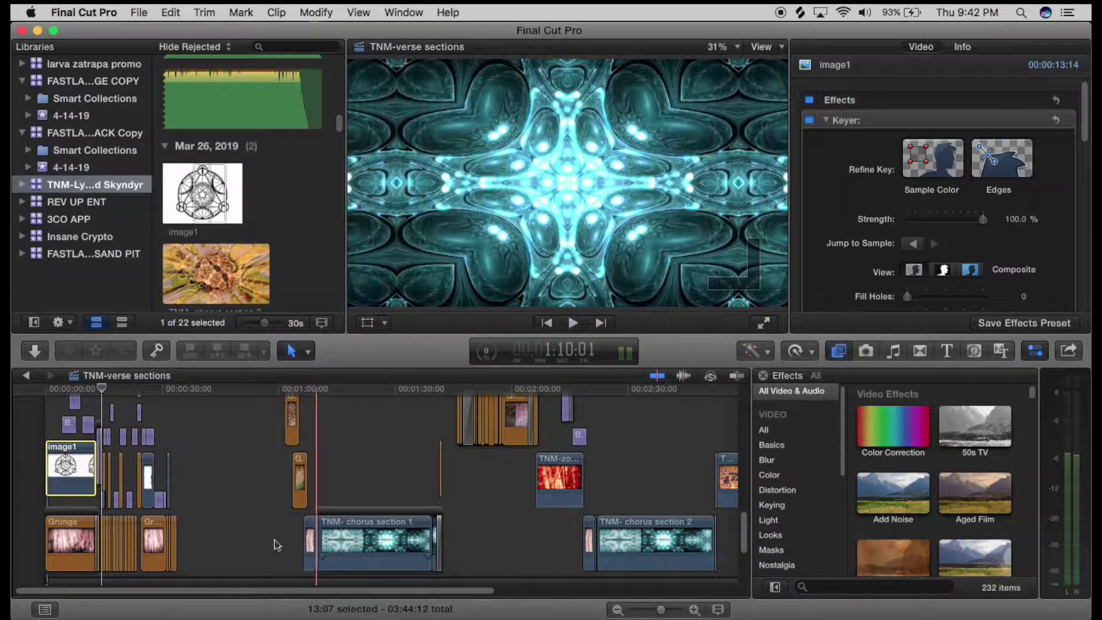
click(54, 394)
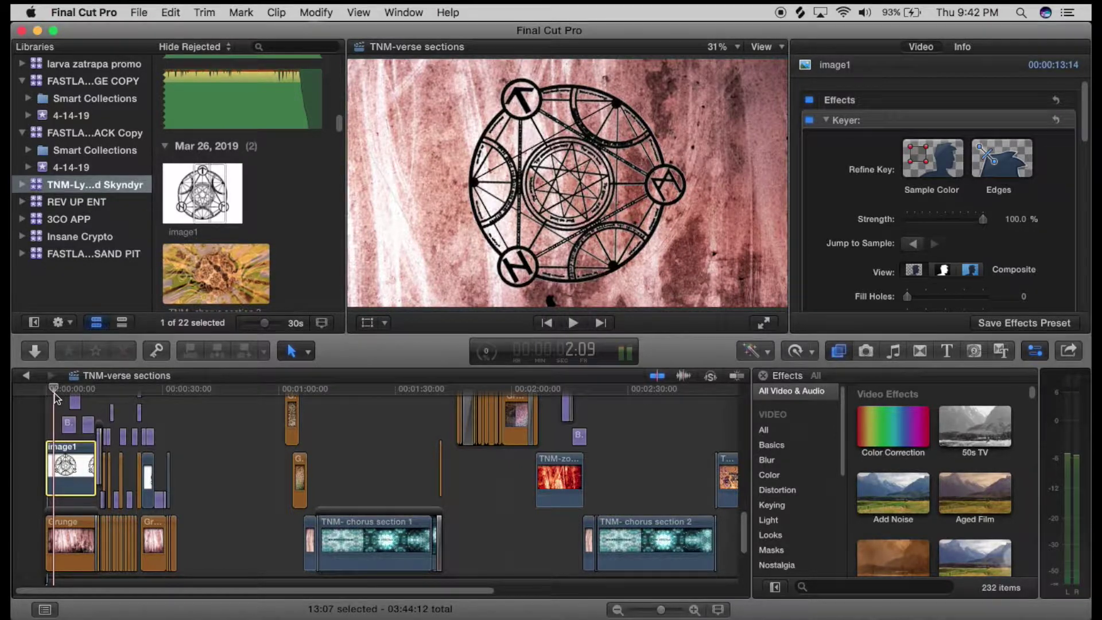
click(810, 120)
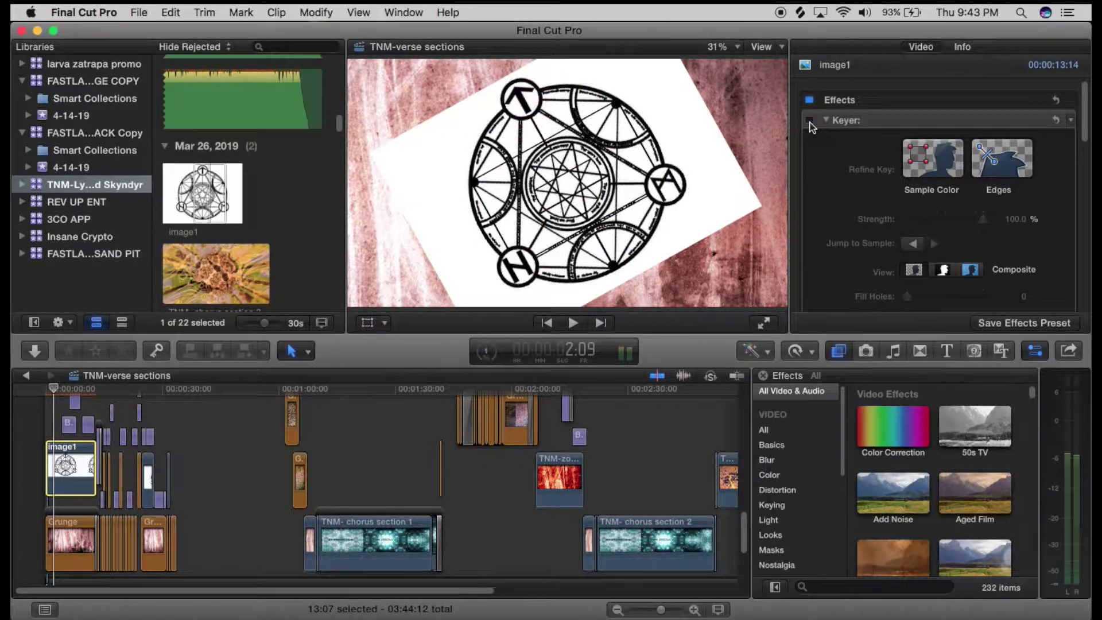
click(809, 120)
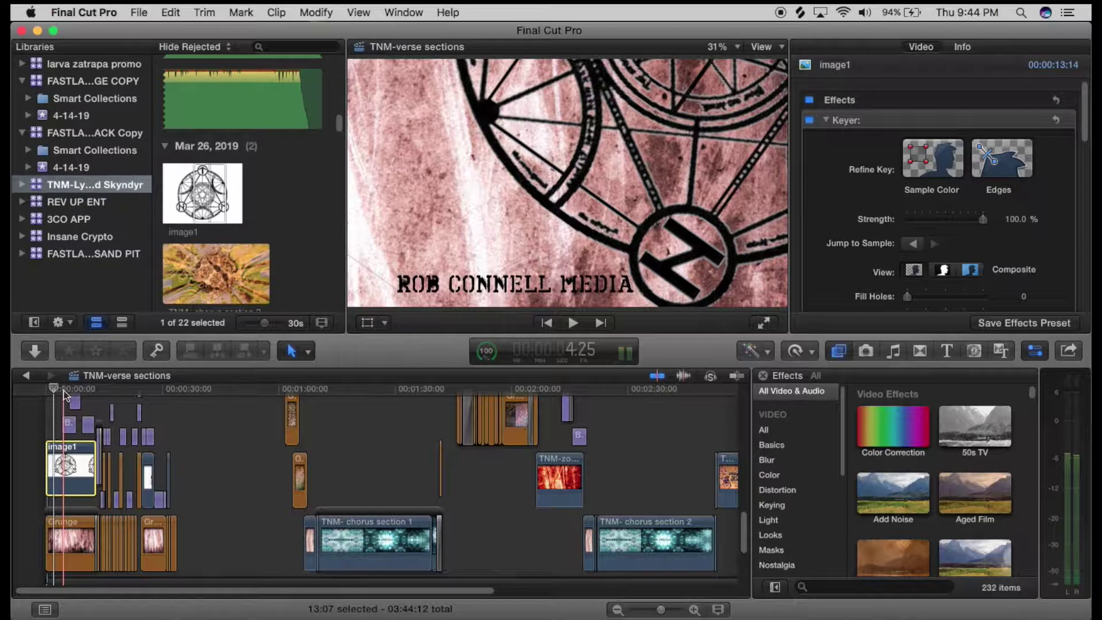
Select the media company title above image1 and display its Transform controls and motion path at about 4:27.
click(69, 425)
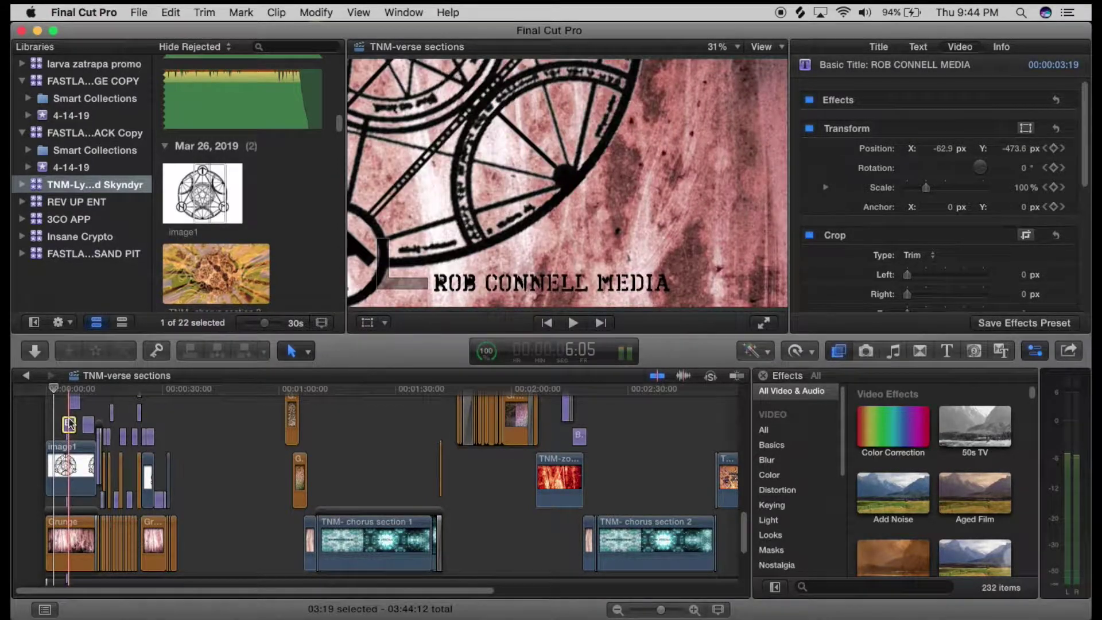
click(66, 392)
drag(66, 395, 62, 396)
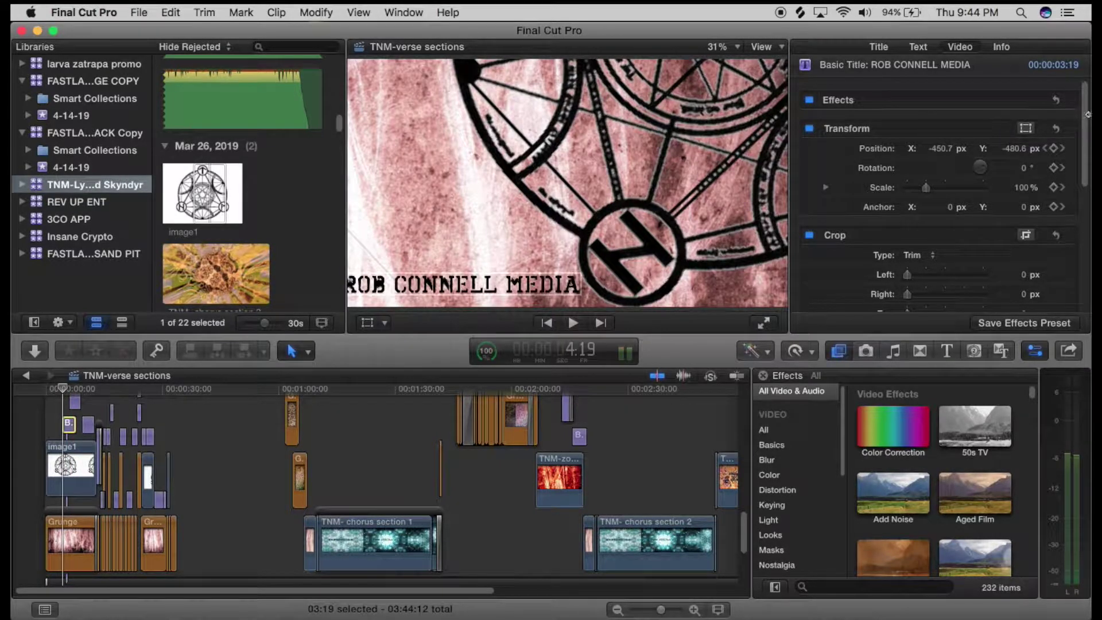
scroll(1087, 118, down, 2)
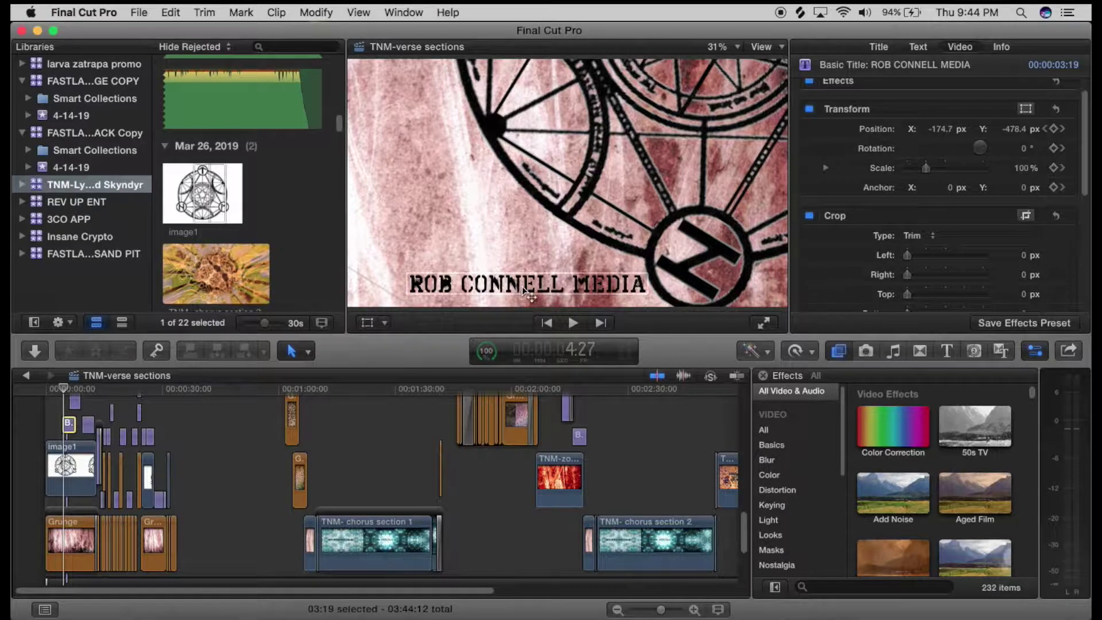
double_click(522, 286)
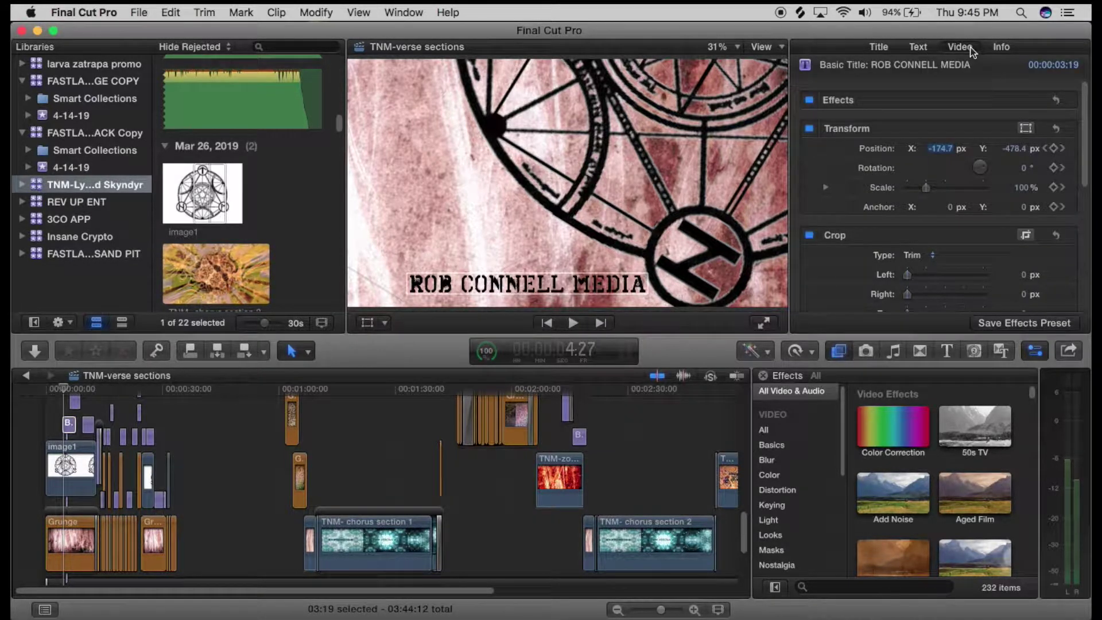
click(1026, 129)
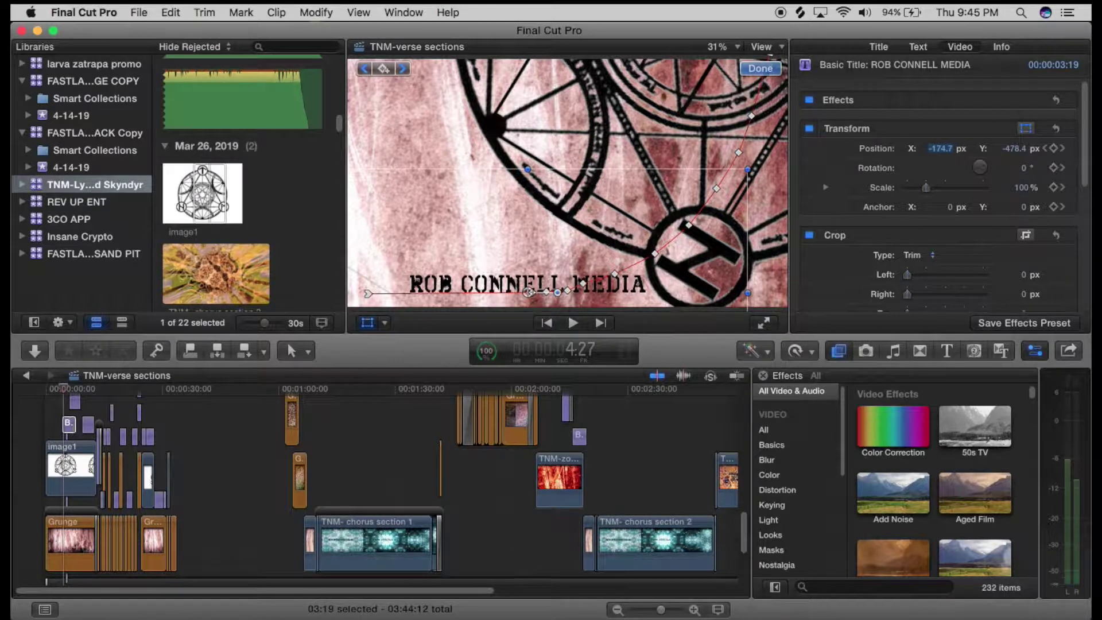
Play the media company title in short bursts to examine its keyframed path, continuing into THE NEW MUTINY title.
click(69, 425)
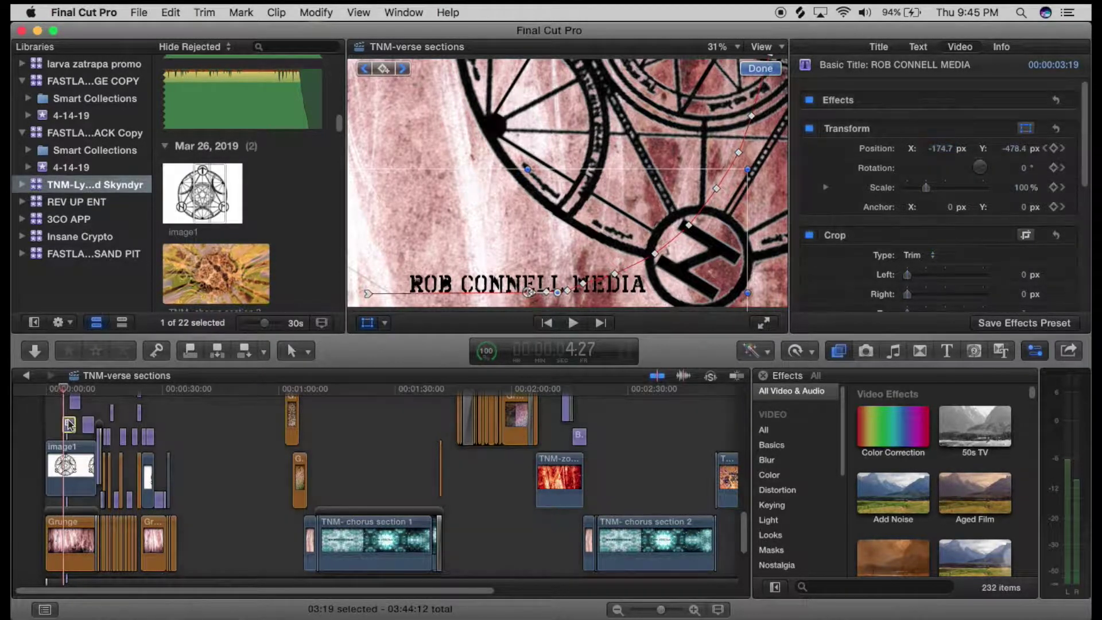
key(space)
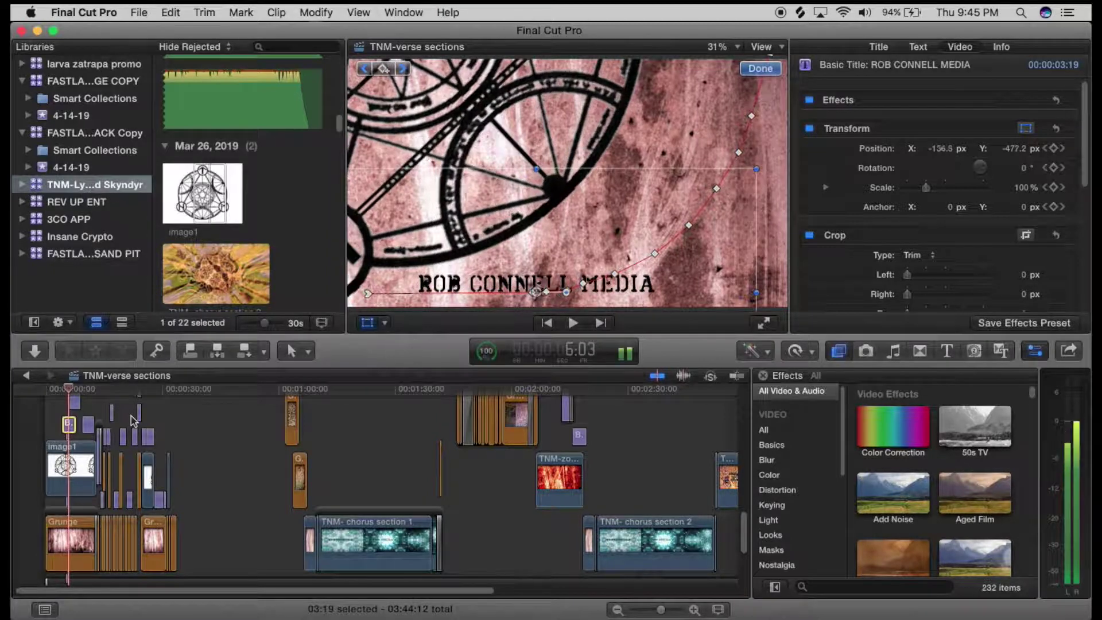
key(space)
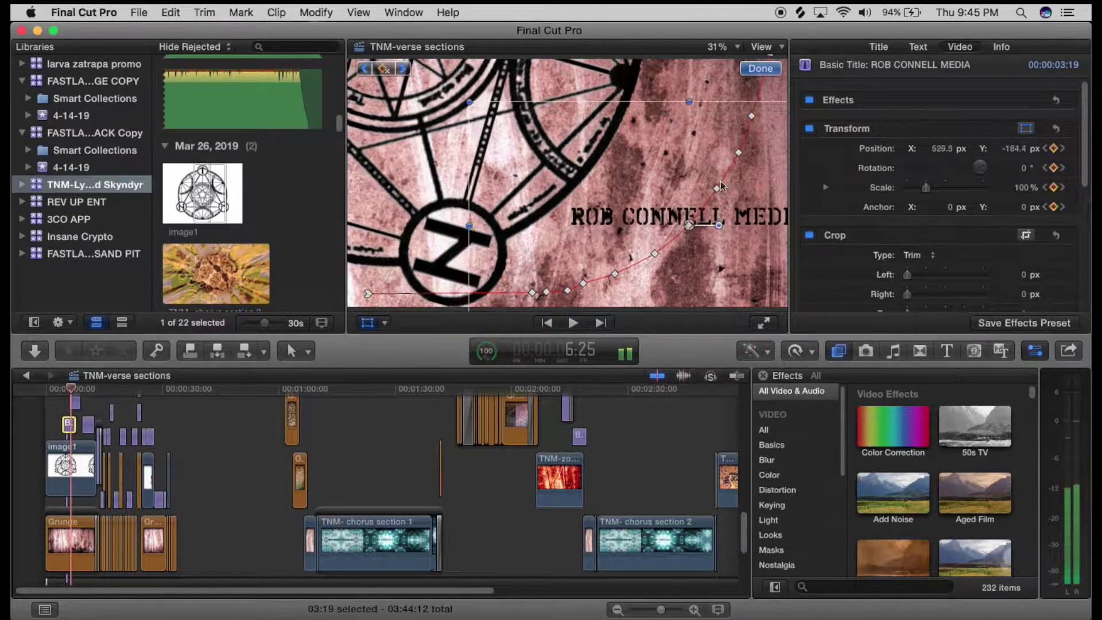
key(space)
key(space)
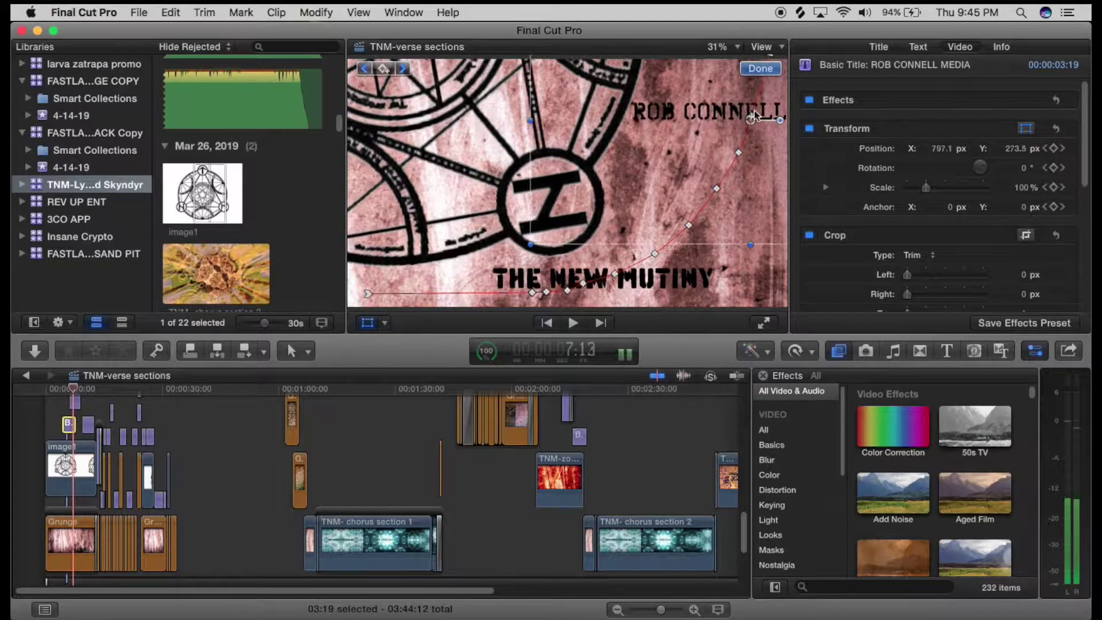
key(space)
key(space)
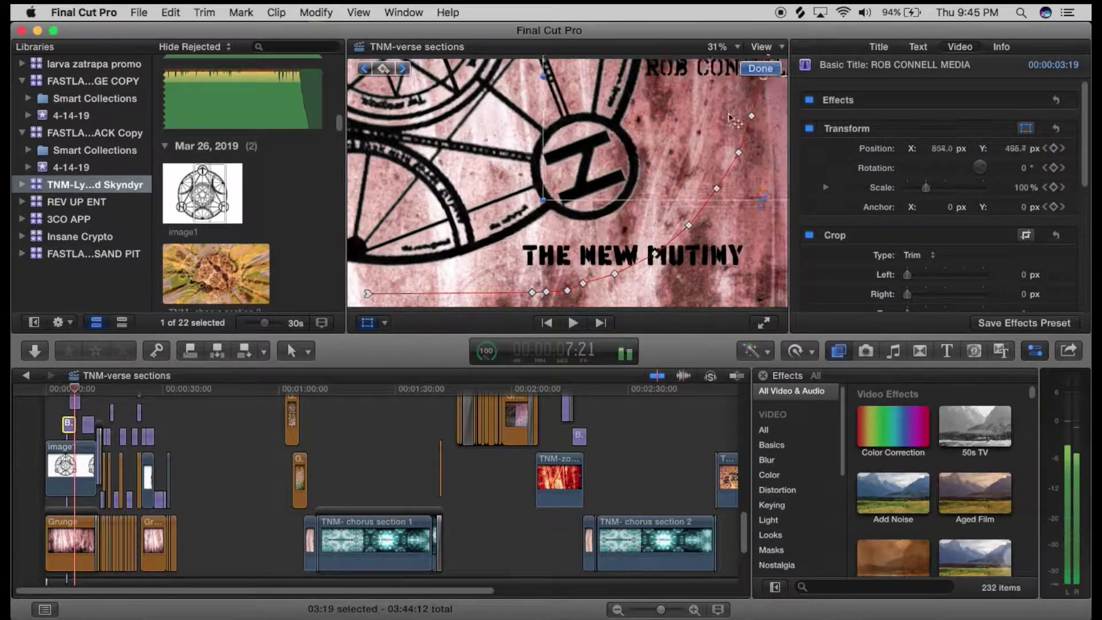
key(space)
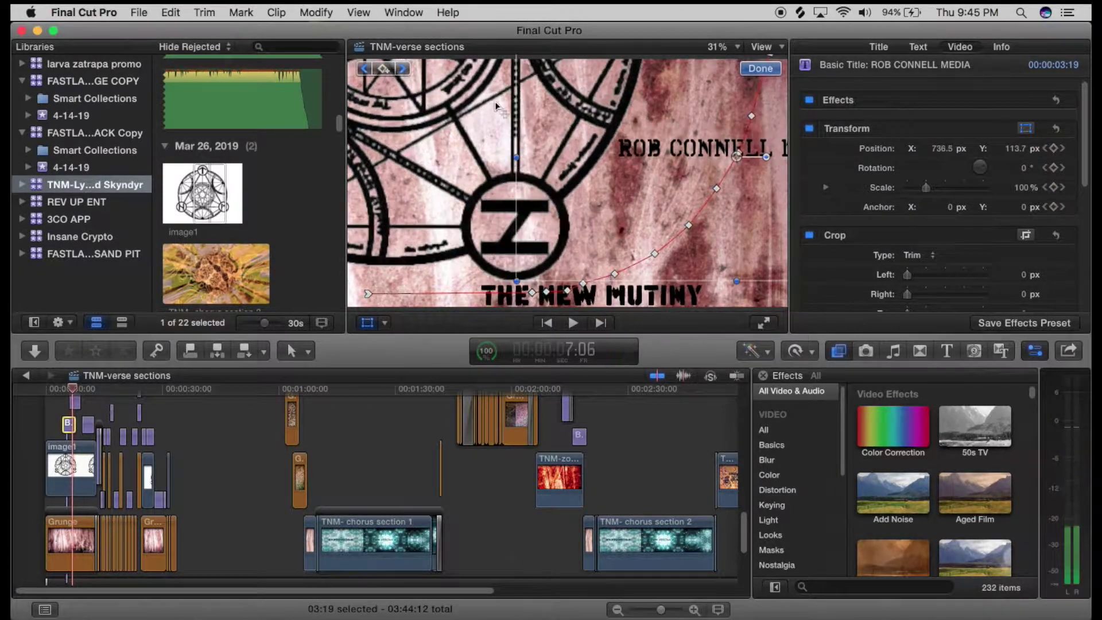
key(space)
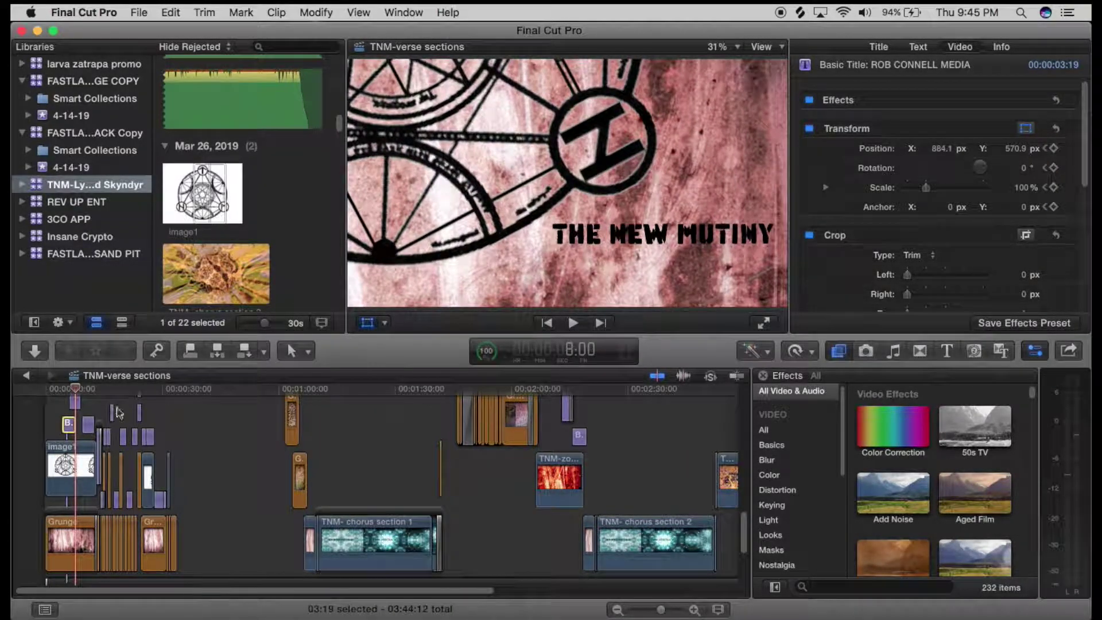
key(space)
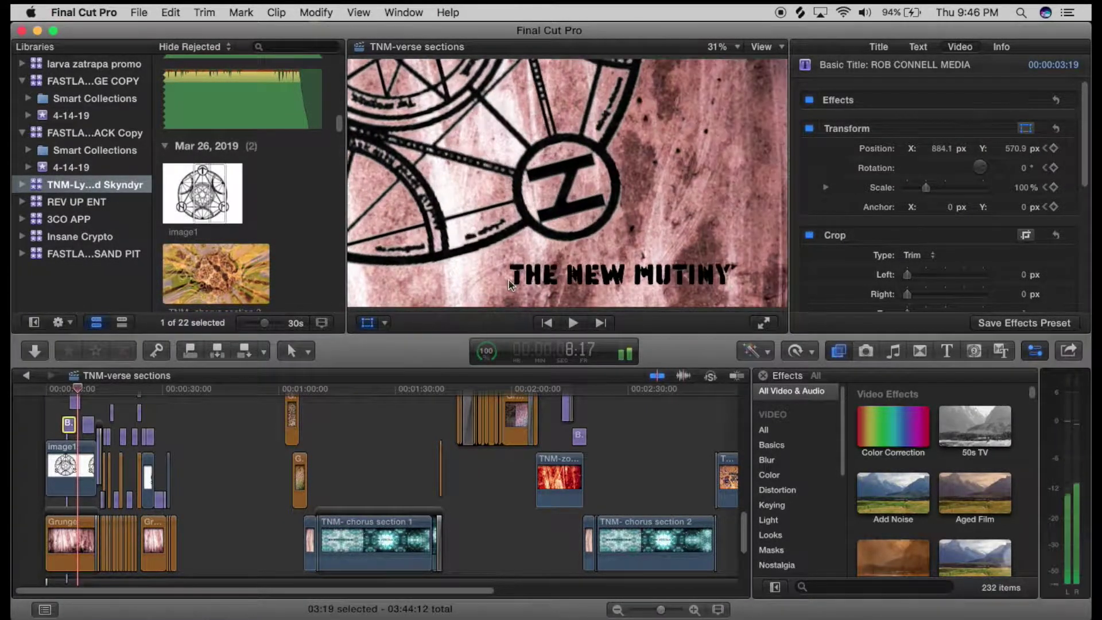
key(space)
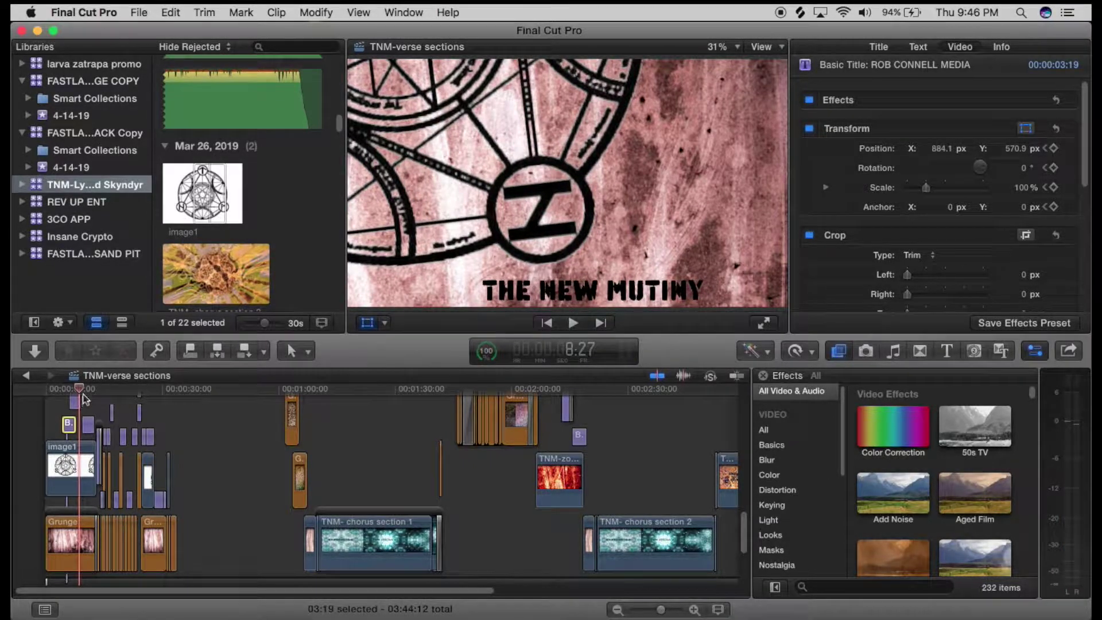
Replay the media company title from its entrance to review where its path starts curving upward, including reverse playback.
click(63, 393)
key(space)
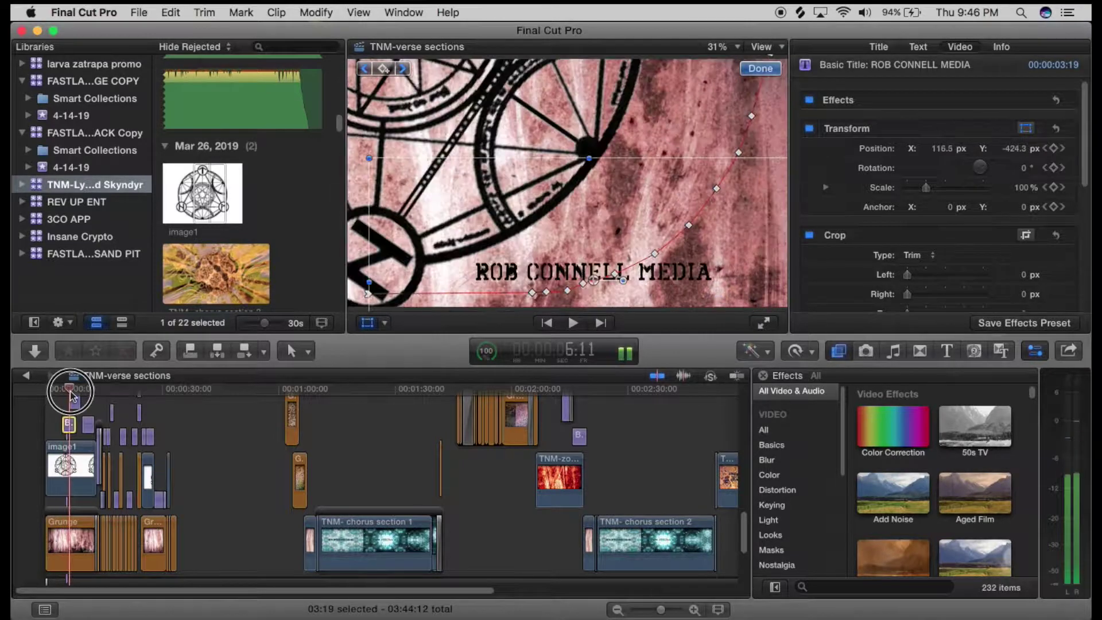
drag(75, 395, 69, 395)
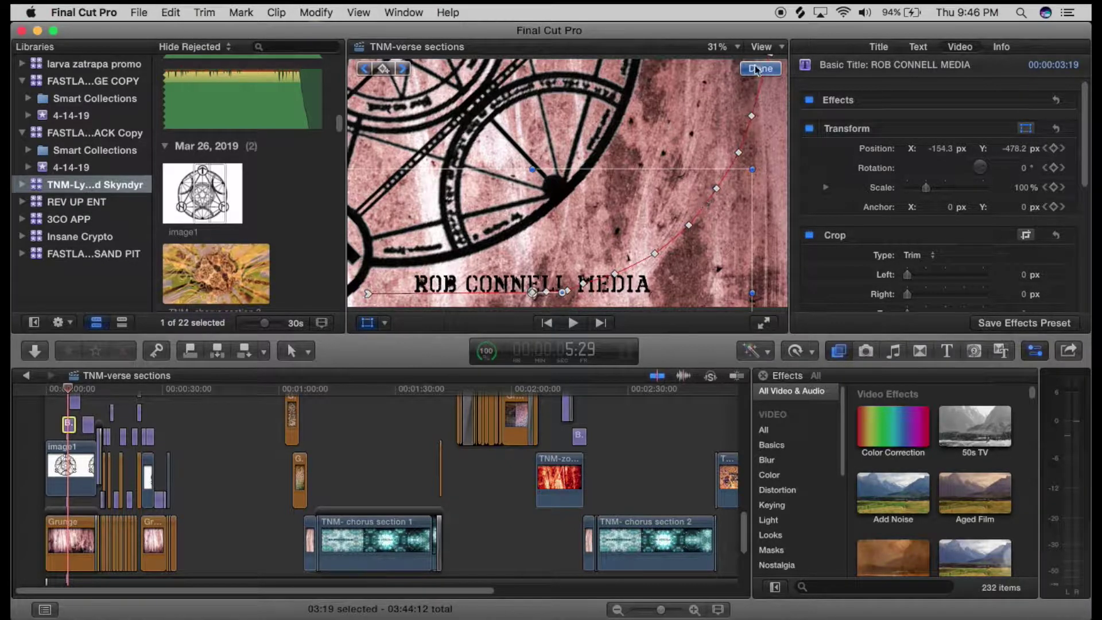
key(space)
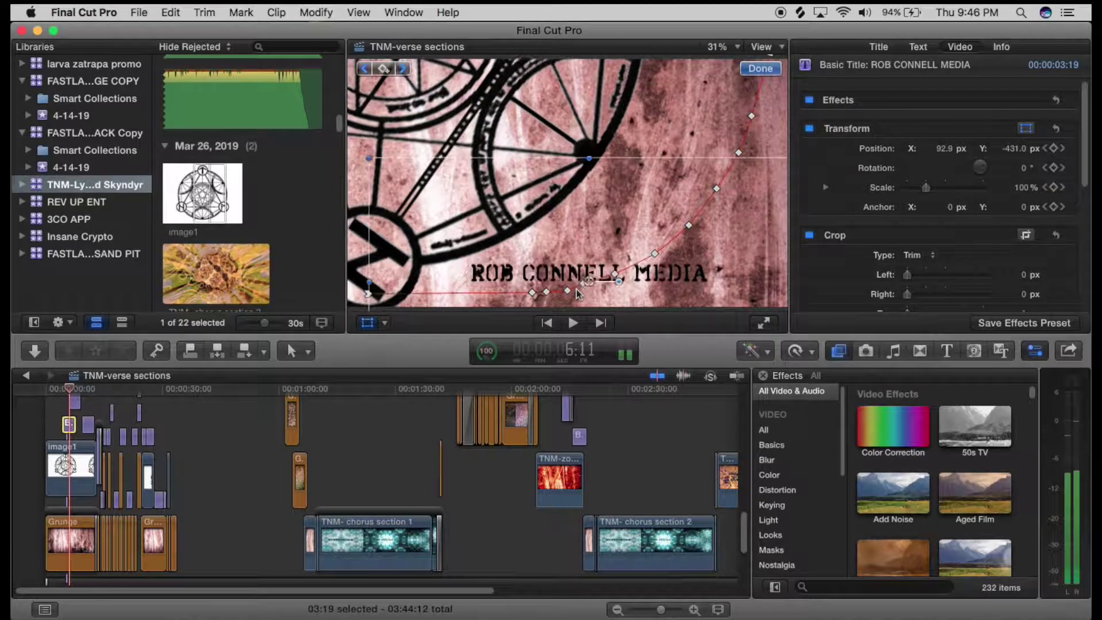
key(space)
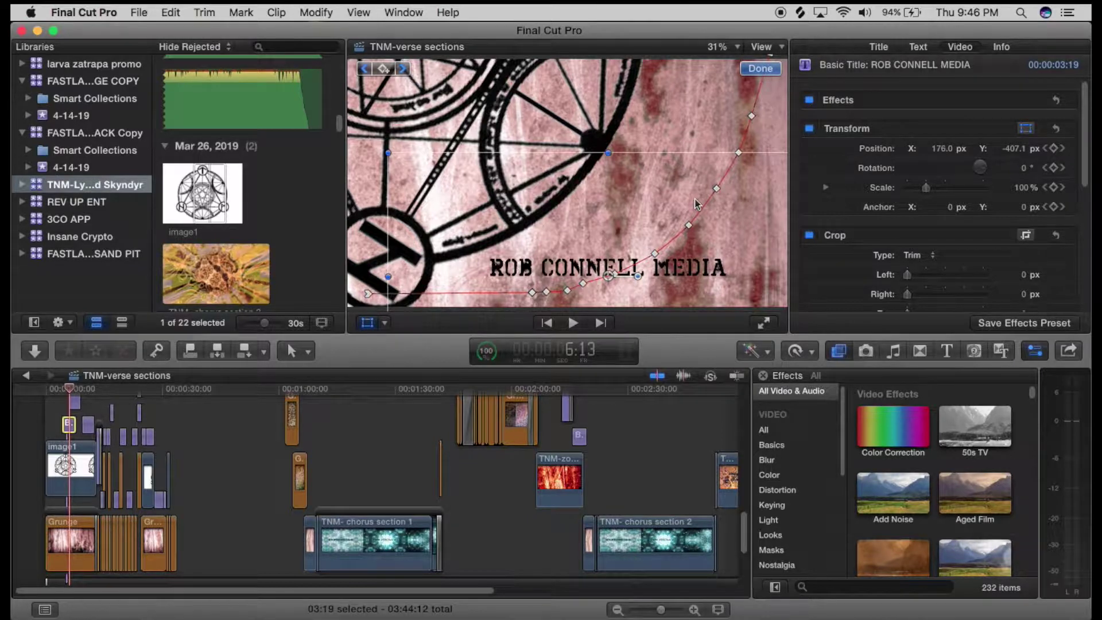
key(j)
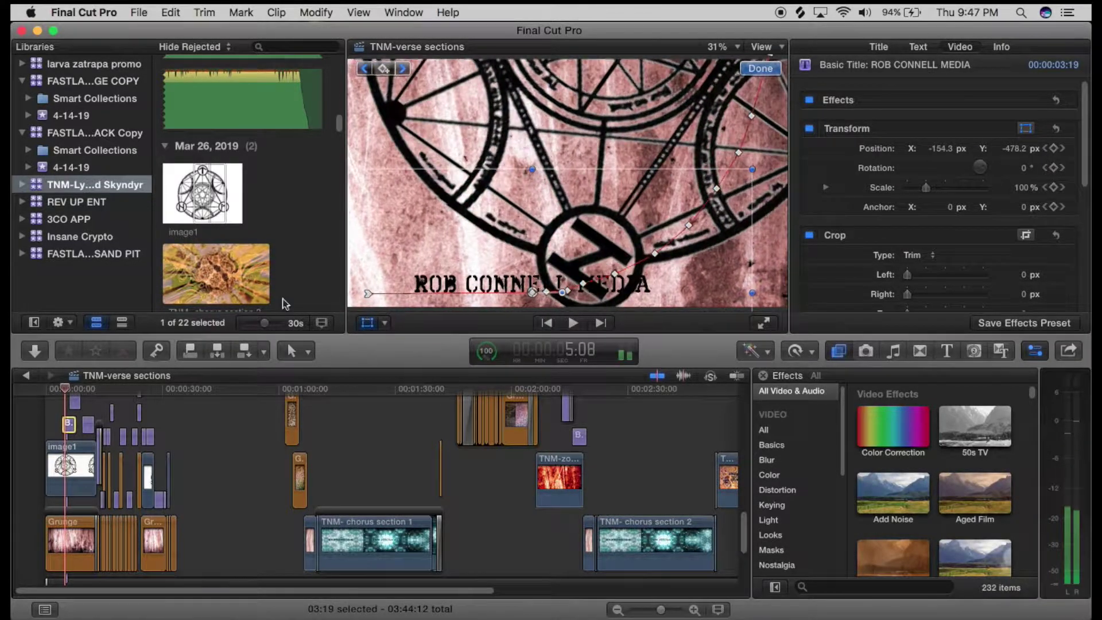
Examine the image1 clip's keyframed Transform rotation, scale and position from about 1:16 to the clip's end.
mouse_move(68, 396)
mouse_down()
mouse_move(86, 395)
mouse_move(50, 396)
mouse_up()
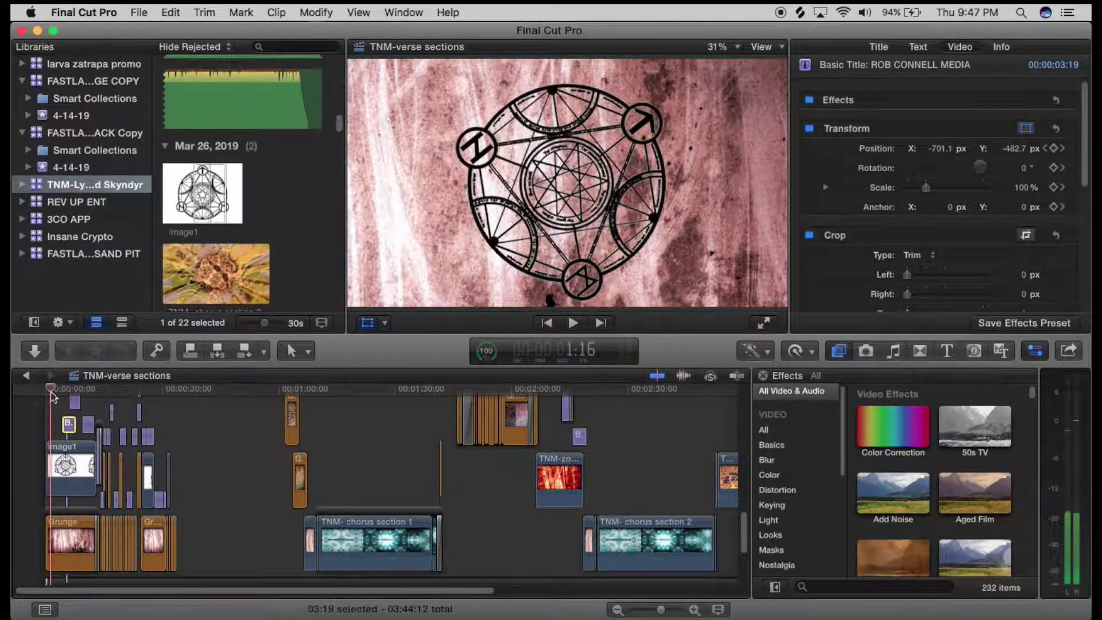
click(65, 451)
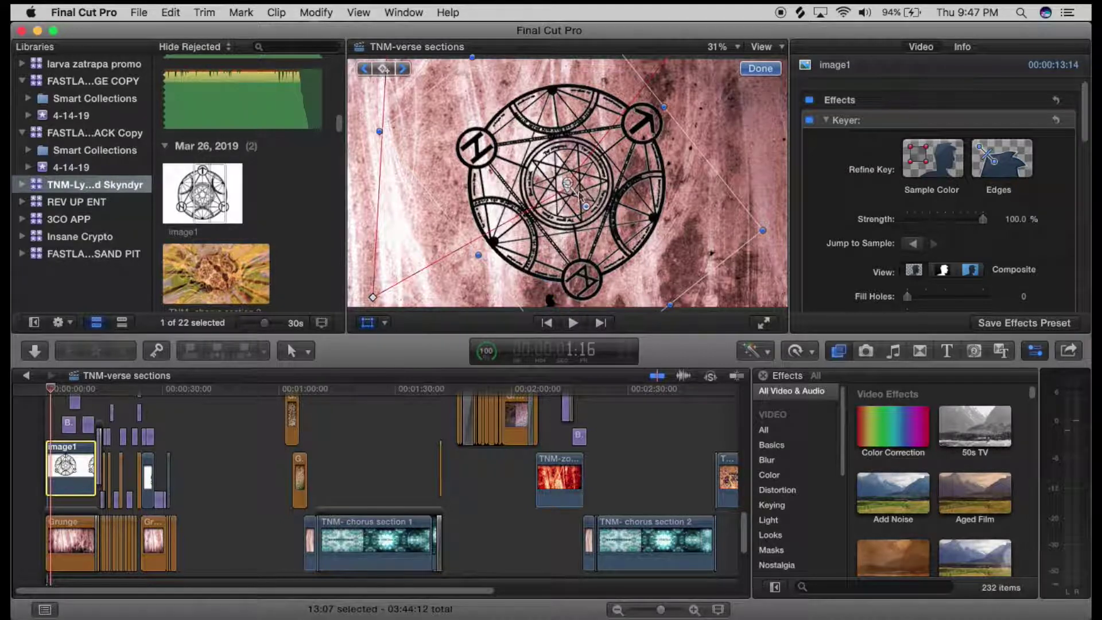
scroll(838, 198, down, 10)
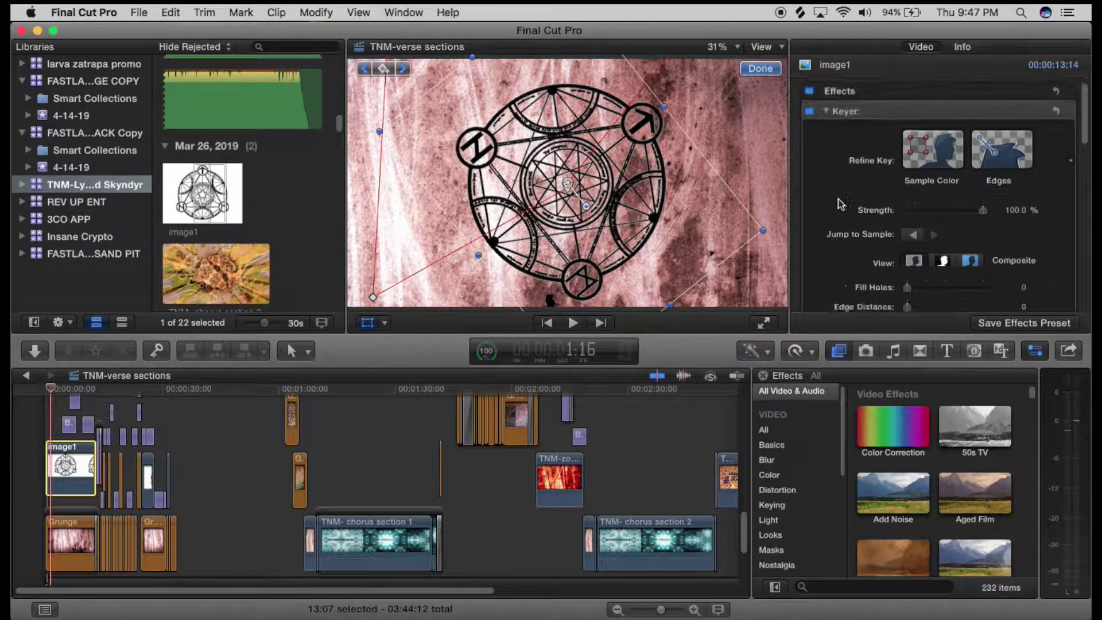
scroll(838, 198, down, 3)
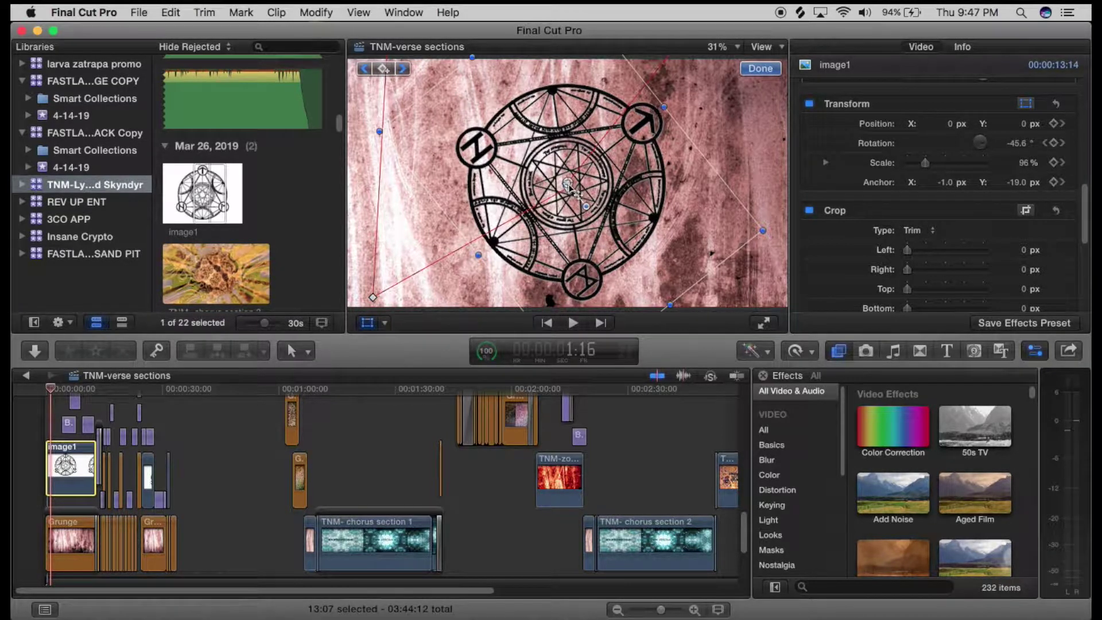
click(1010, 145)
key(Return)
drag(70, 393, 94, 398)
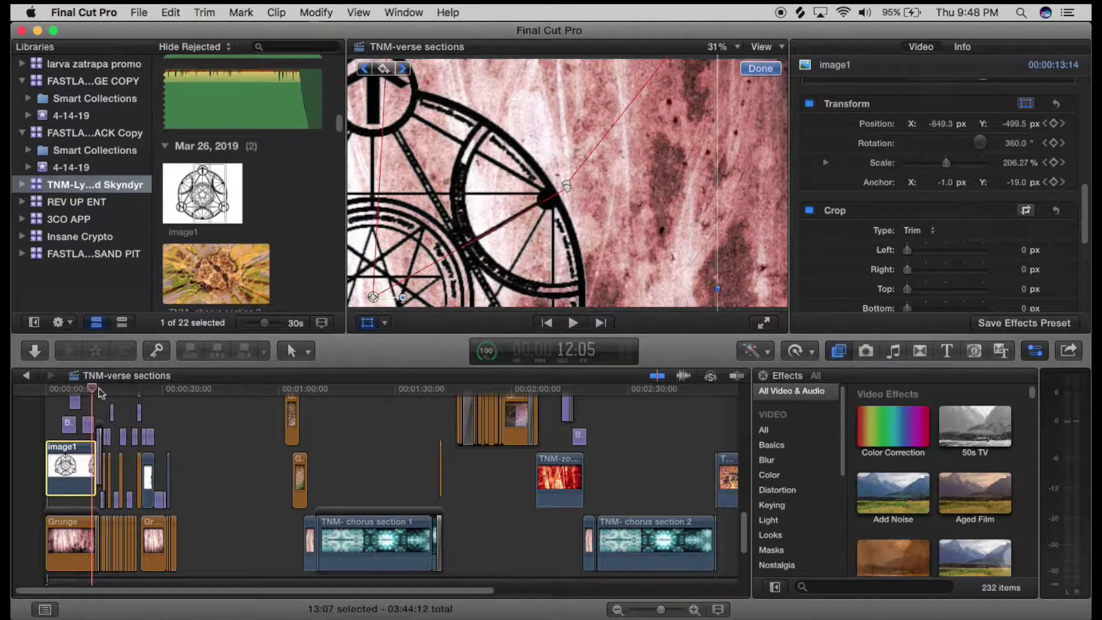
Play on to the GODDAMN title at about 13:20, enlarge the timeline there and select that title.
key(space)
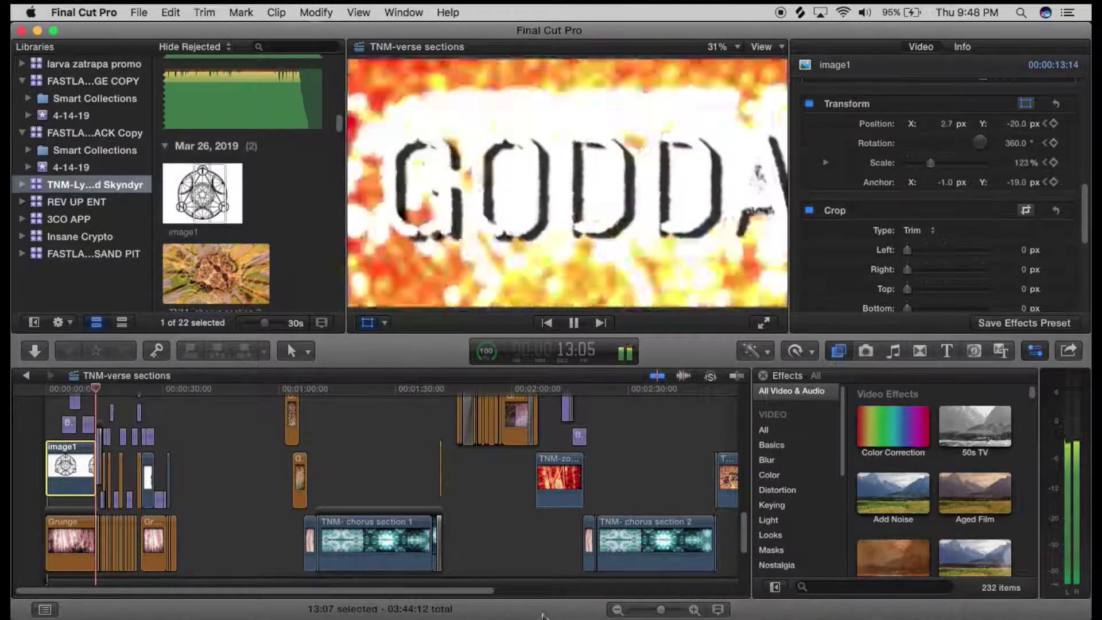
key(space)
click(694, 610)
click(694, 611)
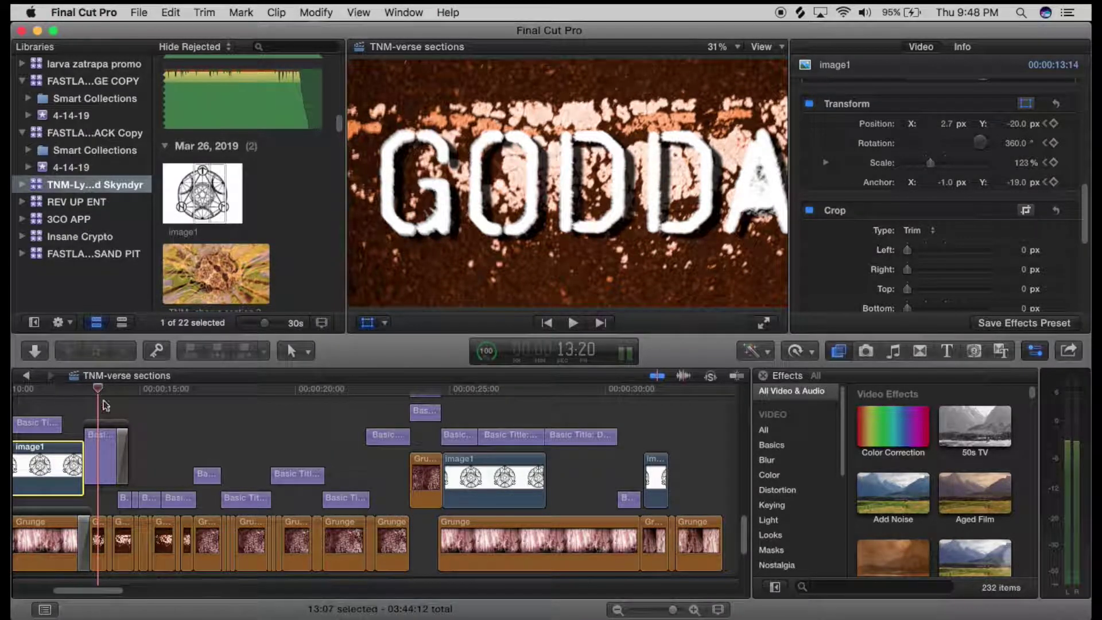
mouse_move(100, 393)
mouse_down()
mouse_move(79, 393)
mouse_move(163, 390)
mouse_move(87, 396)
mouse_move(98, 396)
mouse_up()
click(102, 442)
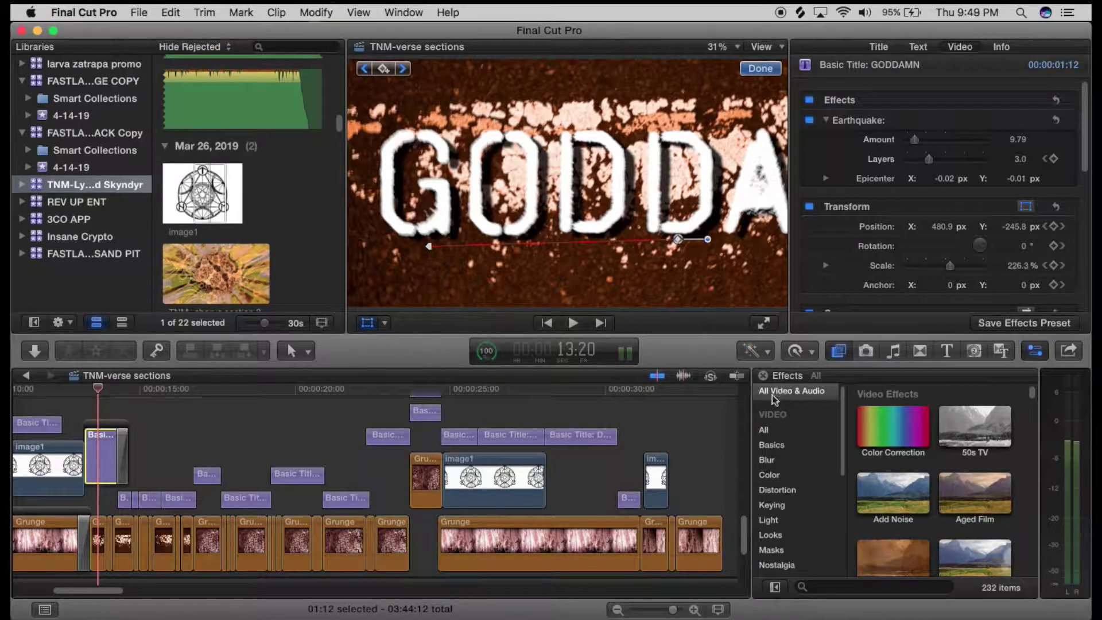
Search the effects for "earth" and scrub the GODDAMN title around 13:20 to 13:27 to examine its Earthquake shake.
click(834, 587)
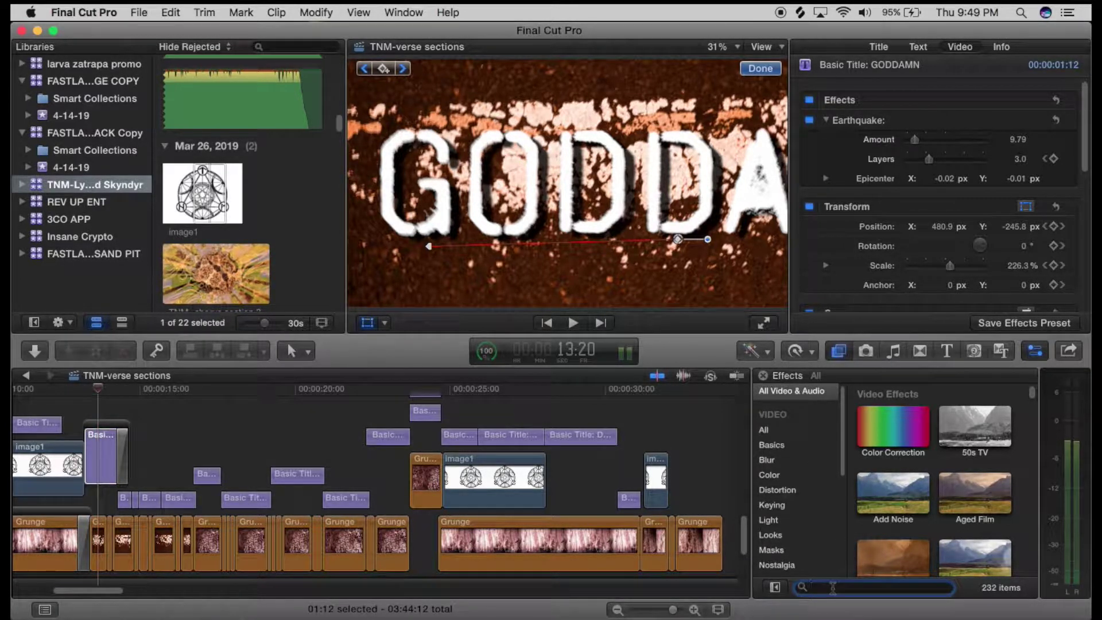
text(earth)
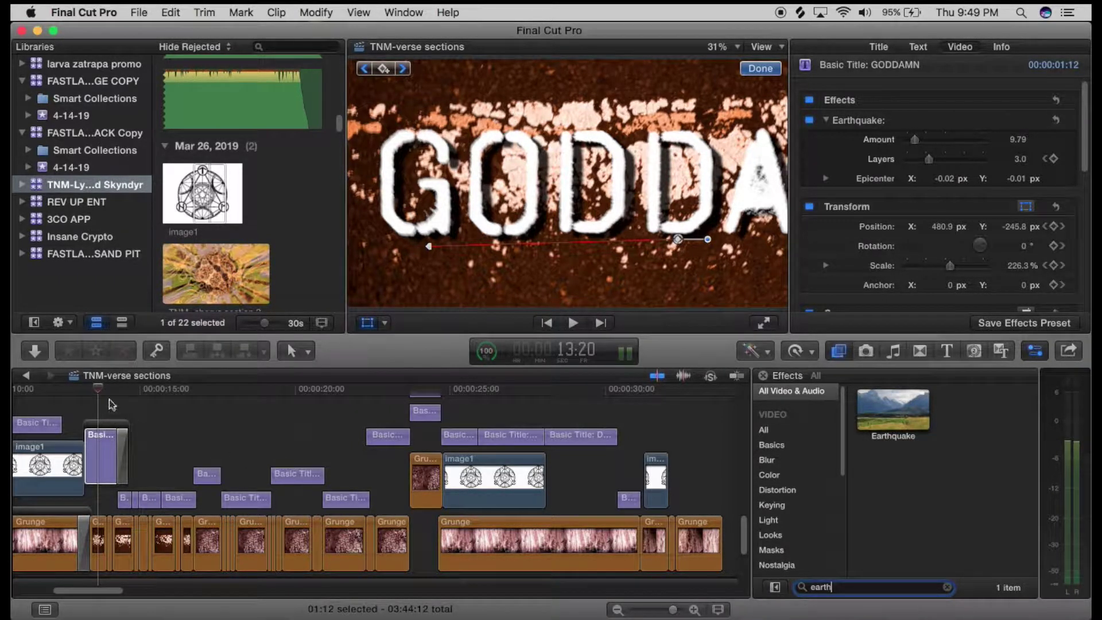
mouse_move(100, 397)
mouse_down()
mouse_move(77, 396)
mouse_move(104, 397)
mouse_up()
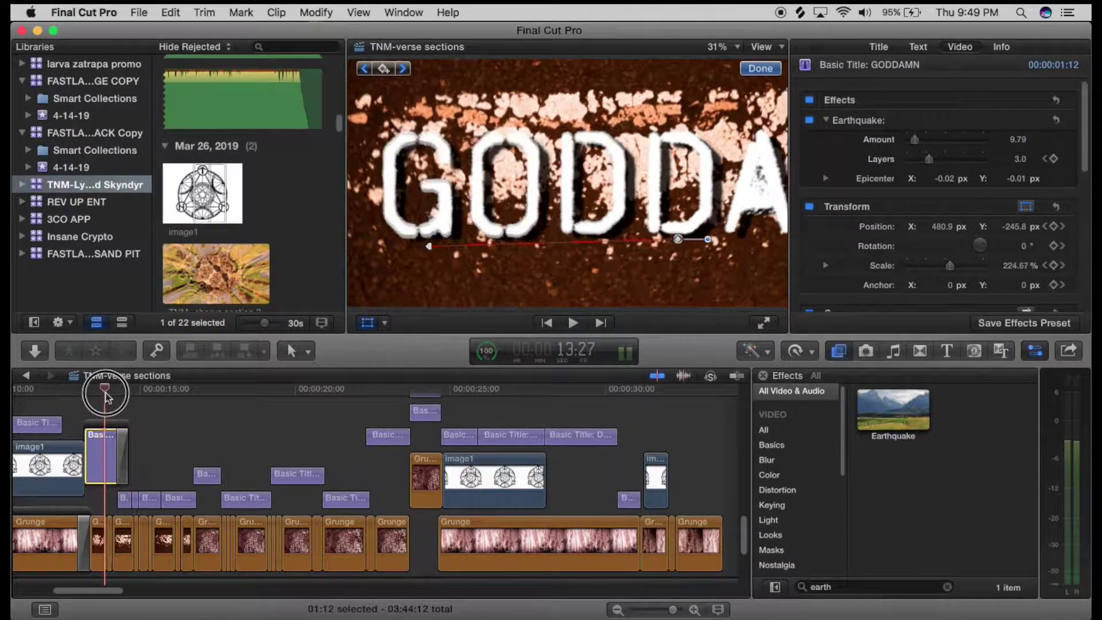
drag(106, 398, 106, 397)
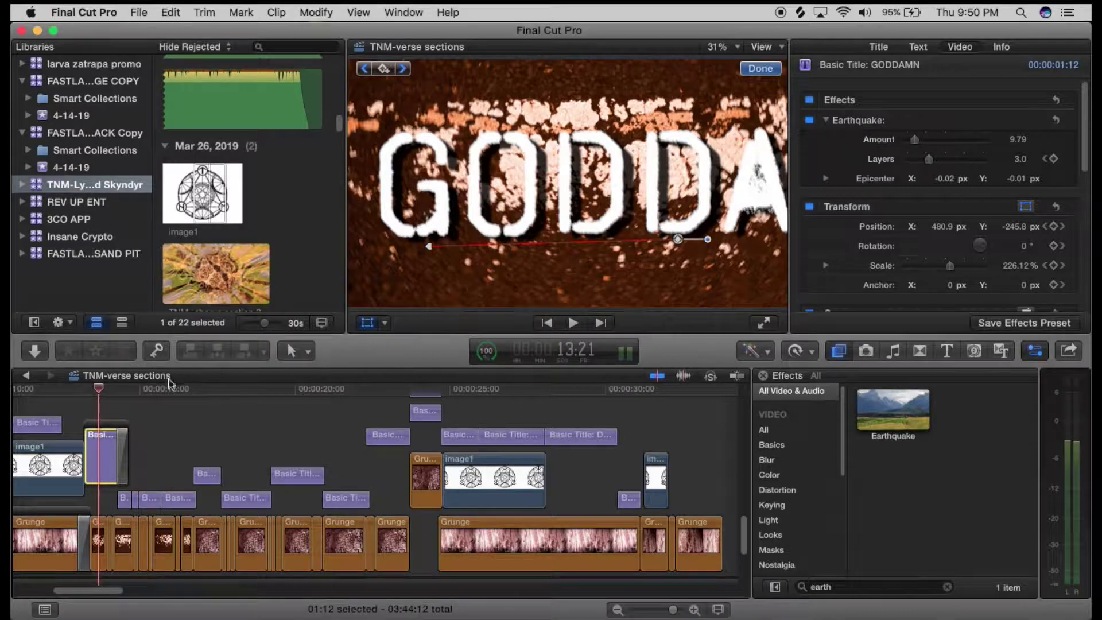
Scrub back and forth over the GODDAMN title's fade-out into the I THINK SHE'S GONNA MAKE title, up to about 15:15.
drag(100, 395, 126, 394)
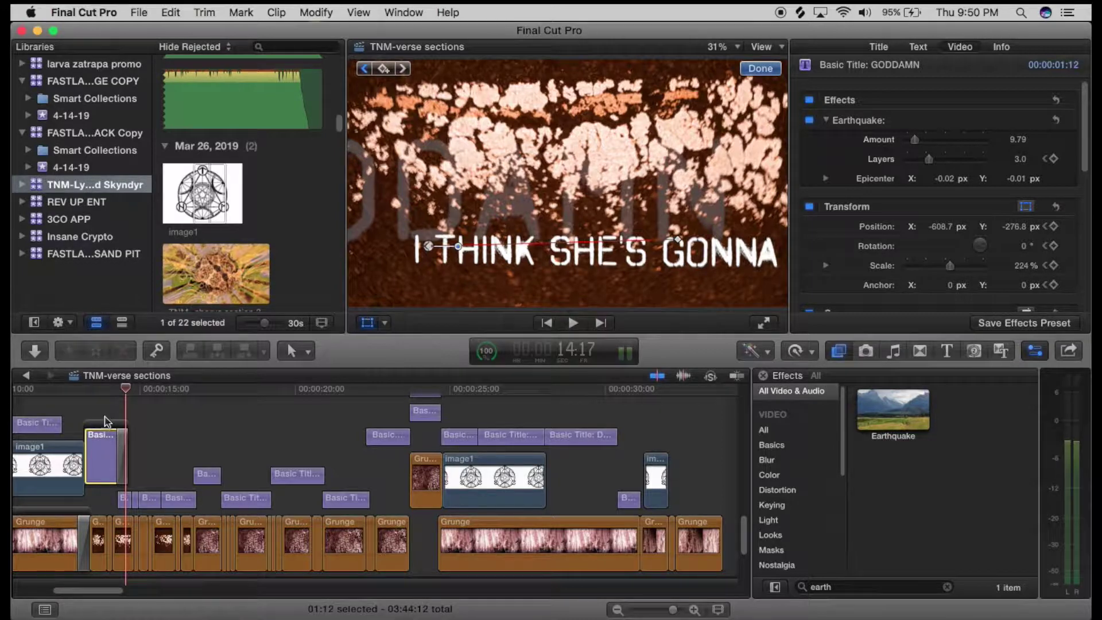
mouse_move(125, 394)
mouse_down()
mouse_move(98, 394)
mouse_move(124, 394)
mouse_up()
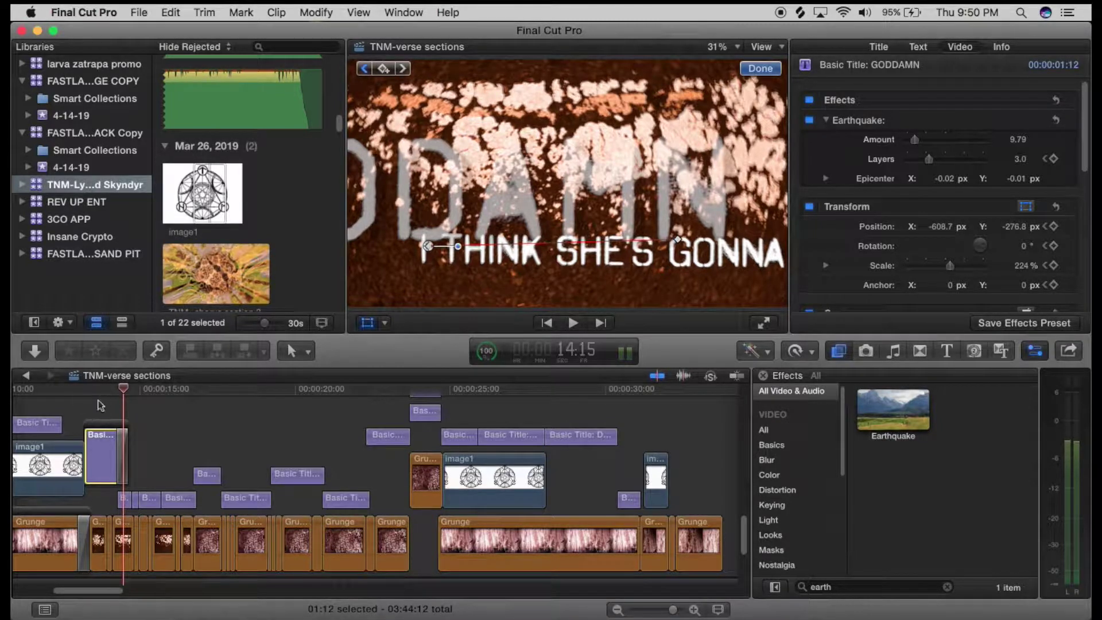
mouse_move(106, 400)
mouse_down()
mouse_move(89, 400)
mouse_move(174, 395)
mouse_move(153, 389)
mouse_up()
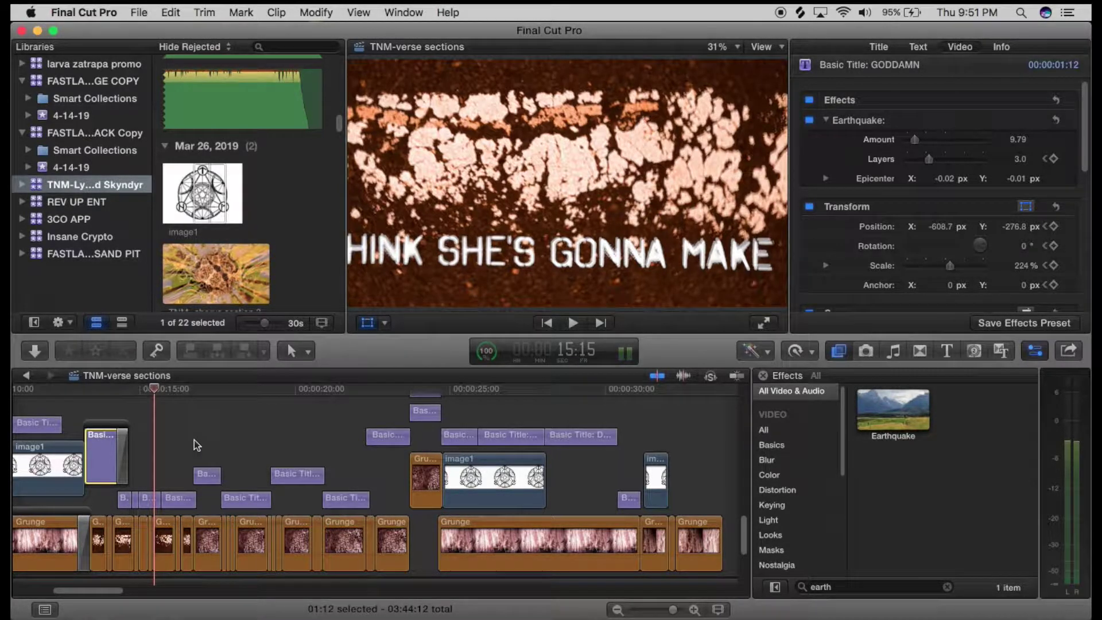
drag(138, 388, 127, 397)
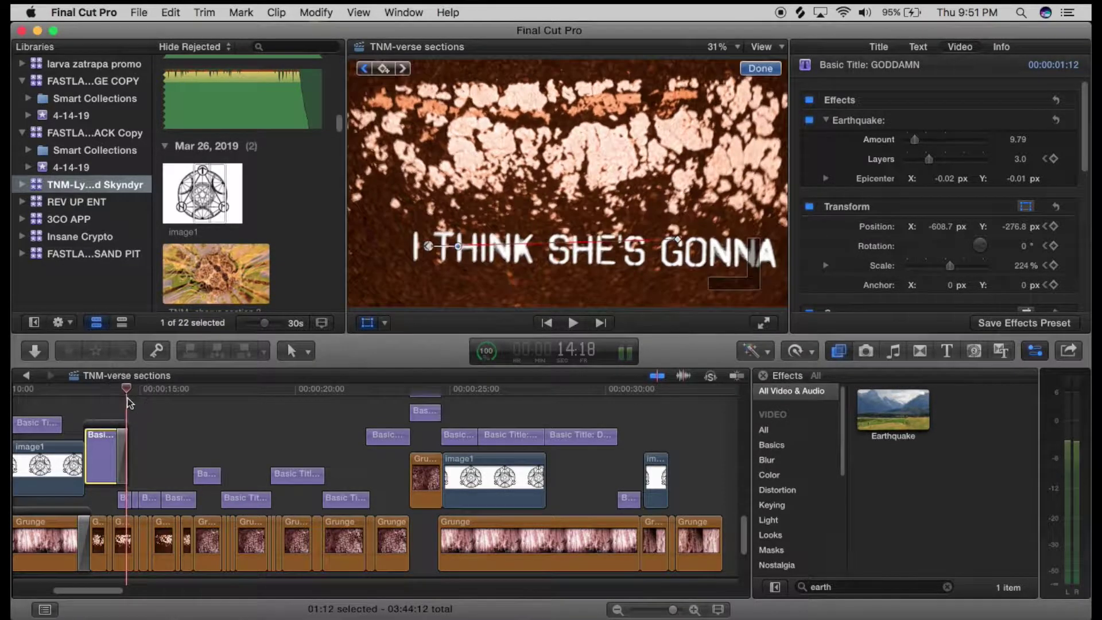
Enlarge the timeline and examine the Earthquake and Transform settings of the short Grunge clips around the GODDAMN title.
click(126, 528)
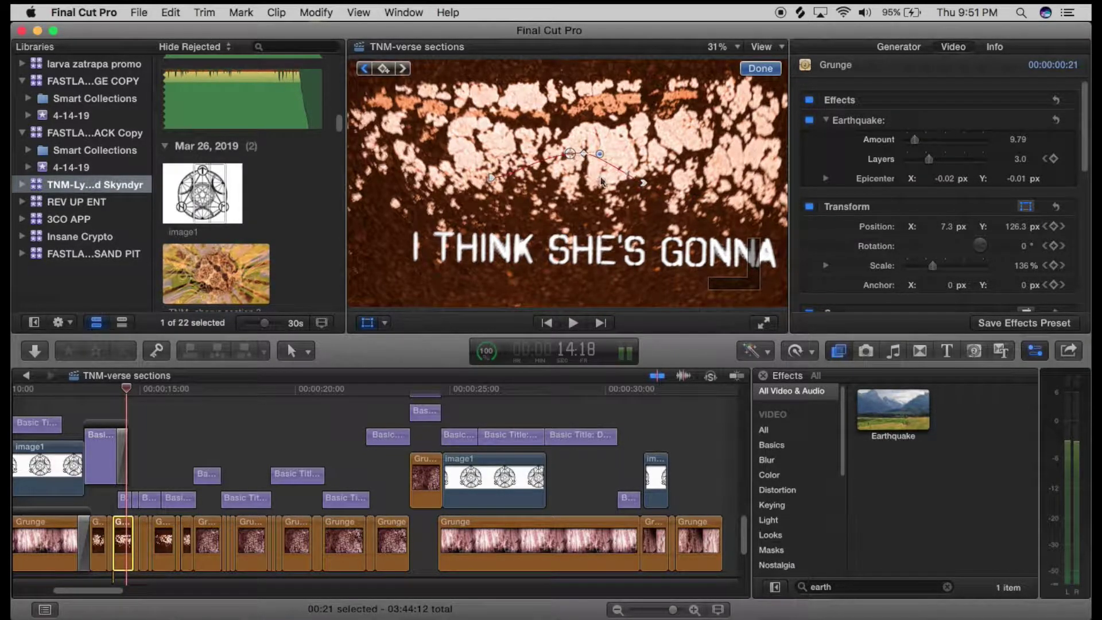
drag(130, 390, 104, 393)
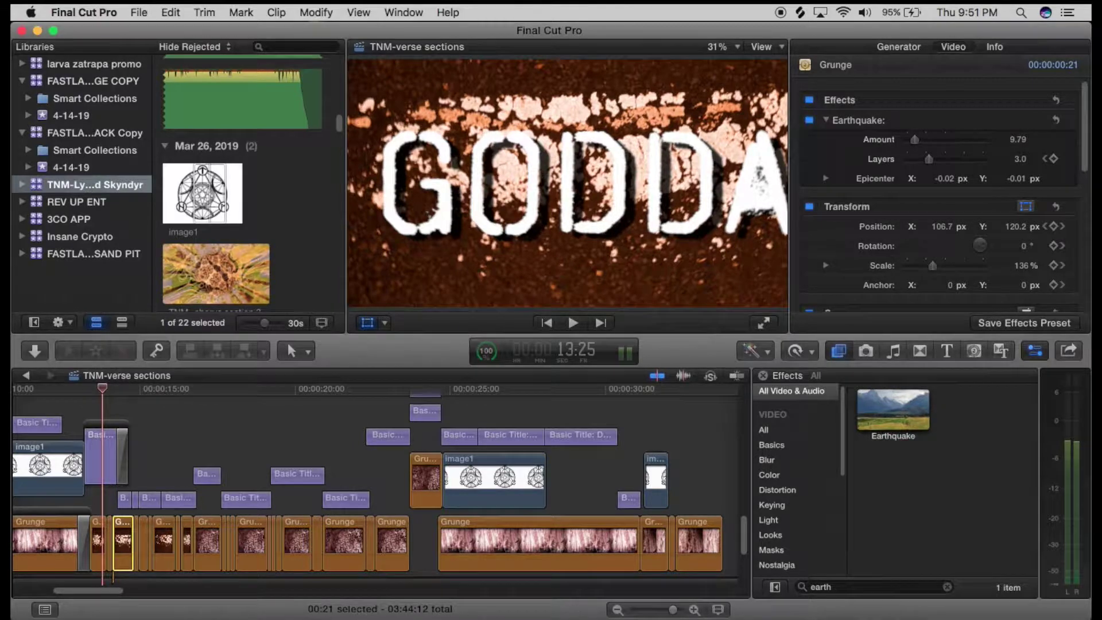
click(694, 611)
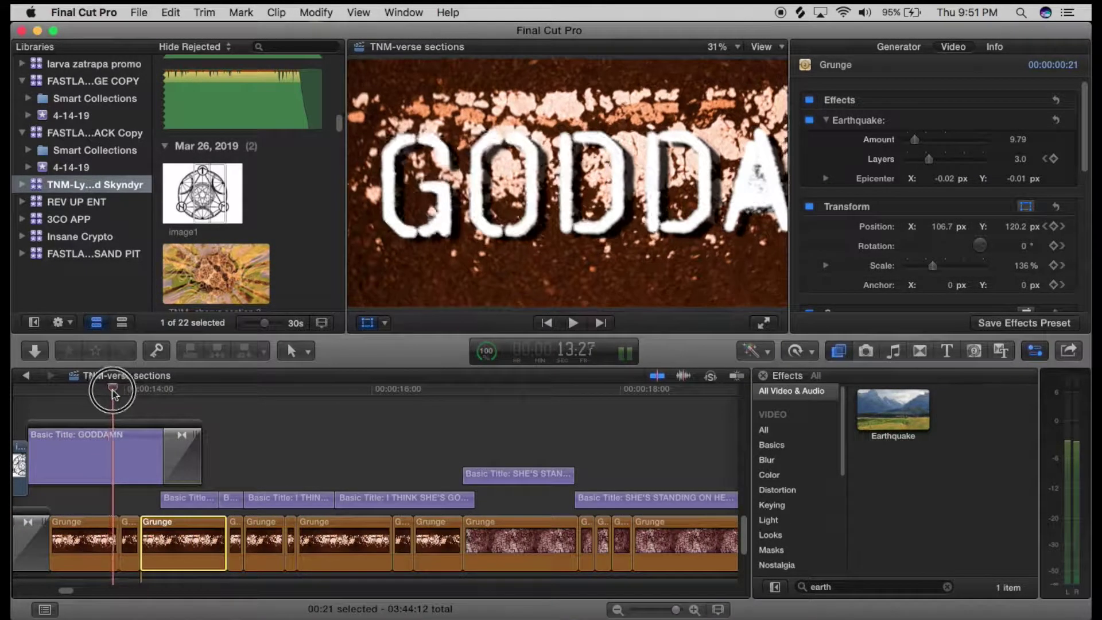
drag(90, 394, 113, 388)
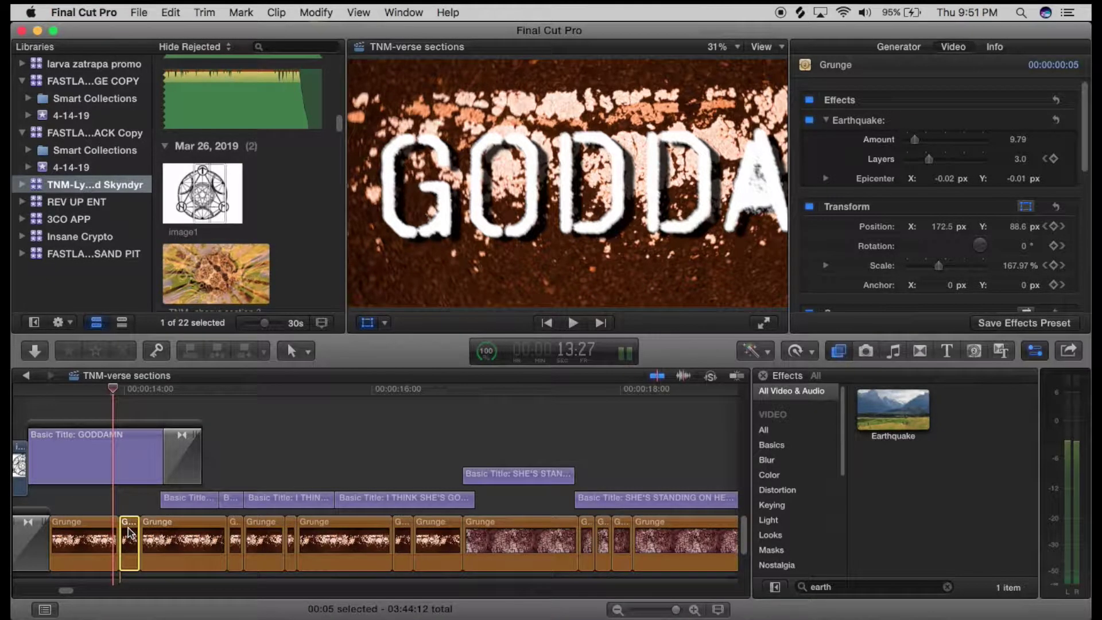
mouse_move(63, 390)
mouse_down()
mouse_move(49, 386)
mouse_move(62, 393)
mouse_up()
drag(144, 390, 113, 424)
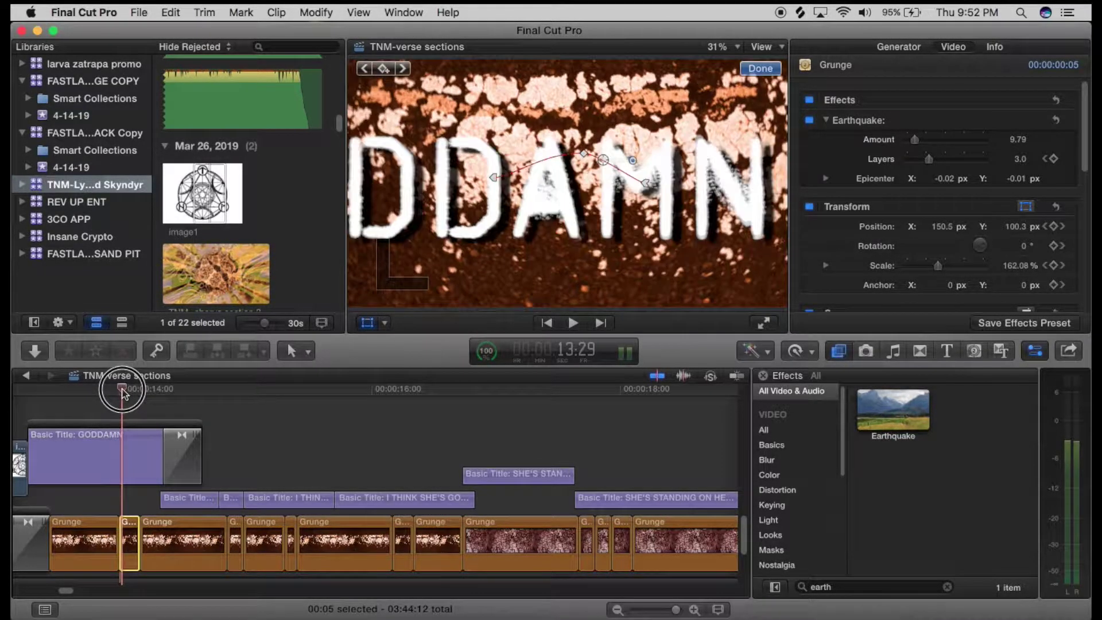
Scrub through the I THINK SHE'S GONNA MAKE titles over the short Grunge clips to review their motion.
drag(120, 393, 214, 395)
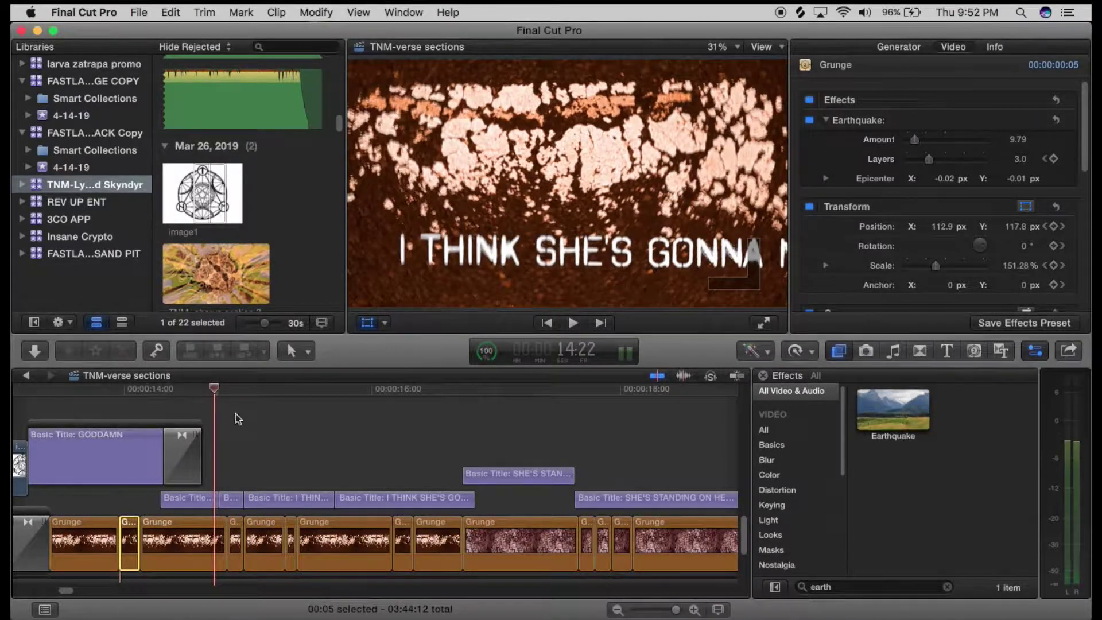
mouse_move(217, 395)
mouse_down()
mouse_move(342, 393)
mouse_move(103, 389)
mouse_move(348, 396)
mouse_move(207, 400)
mouse_up()
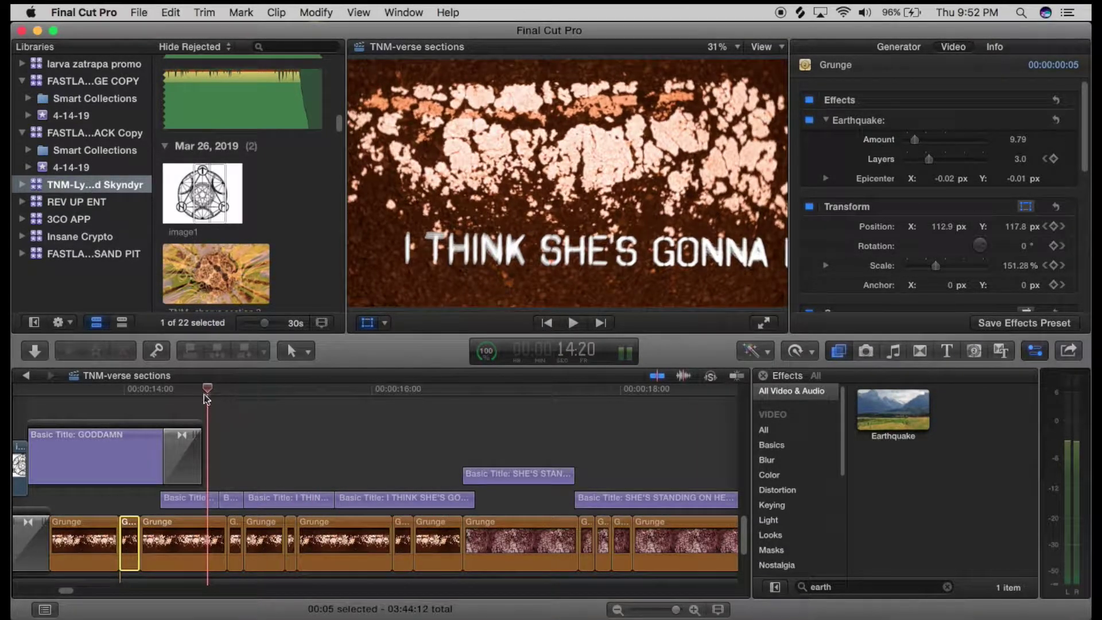
drag(245, 392, 286, 392)
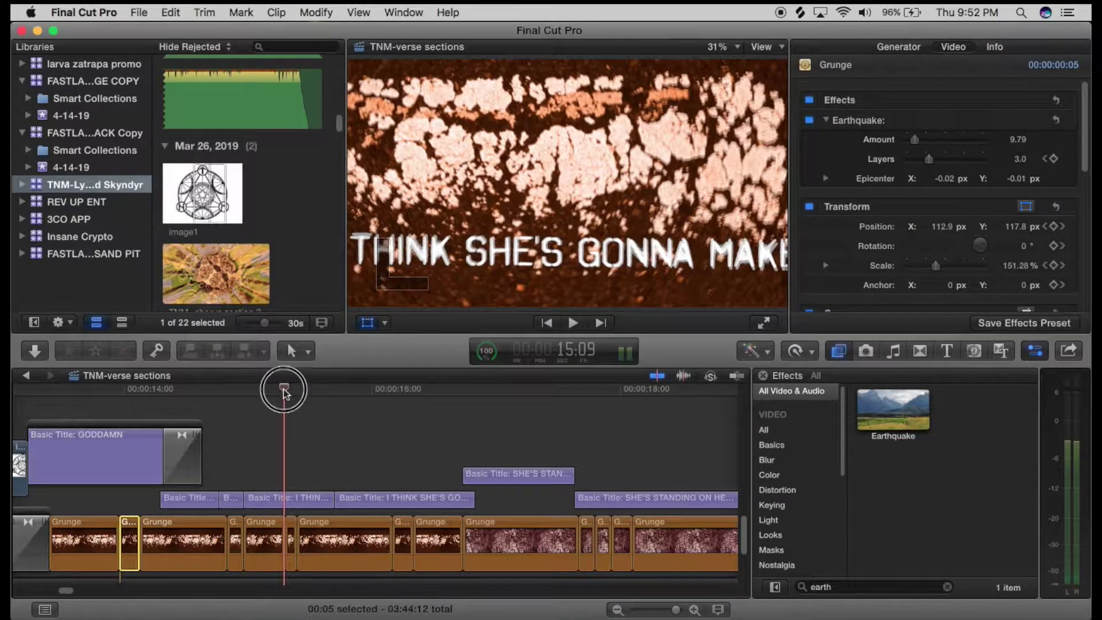
drag(277, 396, 529, 396)
Select the Grunge clip at about 17:01, examine its Highlights effect and scrub the SHE'S STANDING ON HER OWN titles to 17:25.
drag(69, 596, 71, 598)
mouse_move(427, 396)
mouse_down()
mouse_move(369, 388)
mouse_move(473, 390)
mouse_move(389, 393)
mouse_move(411, 393)
mouse_up()
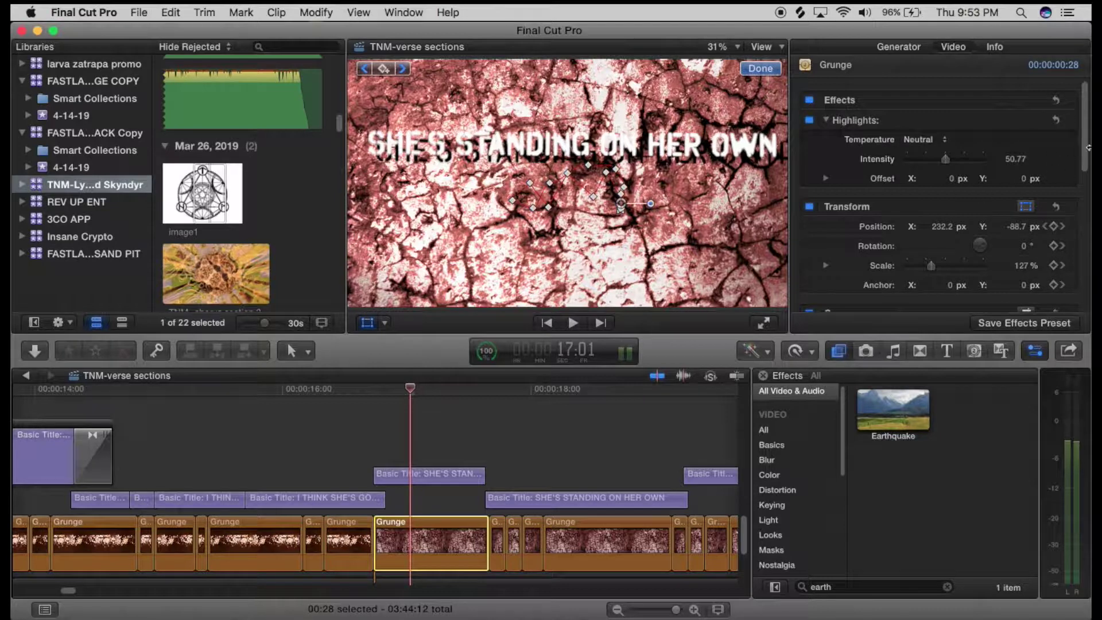
scroll(1034, 133, down, 1)
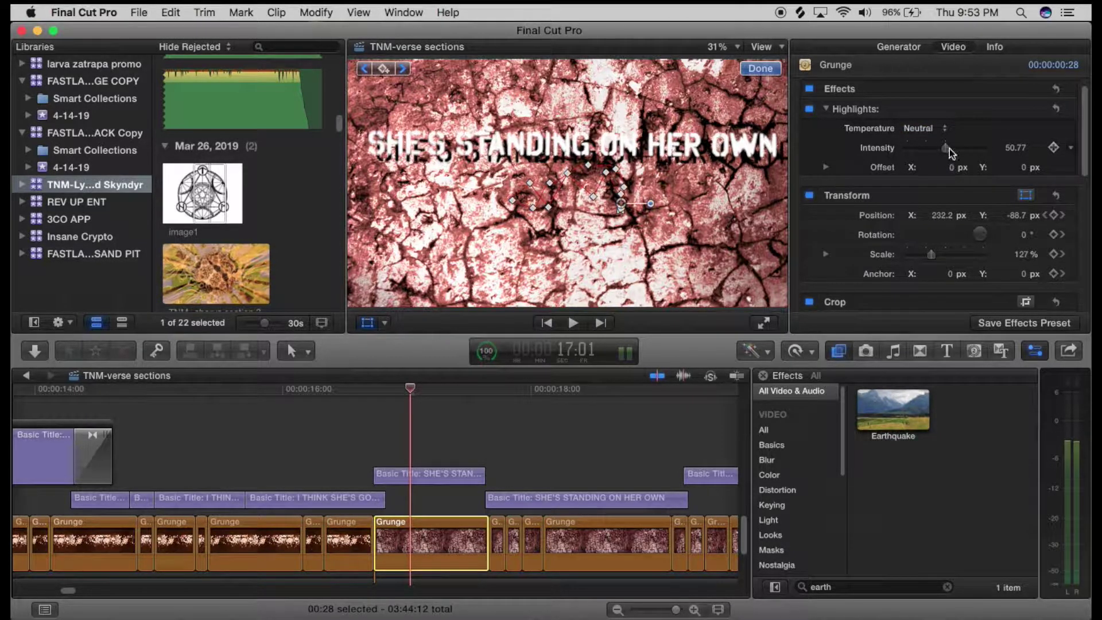
drag(413, 387, 513, 395)
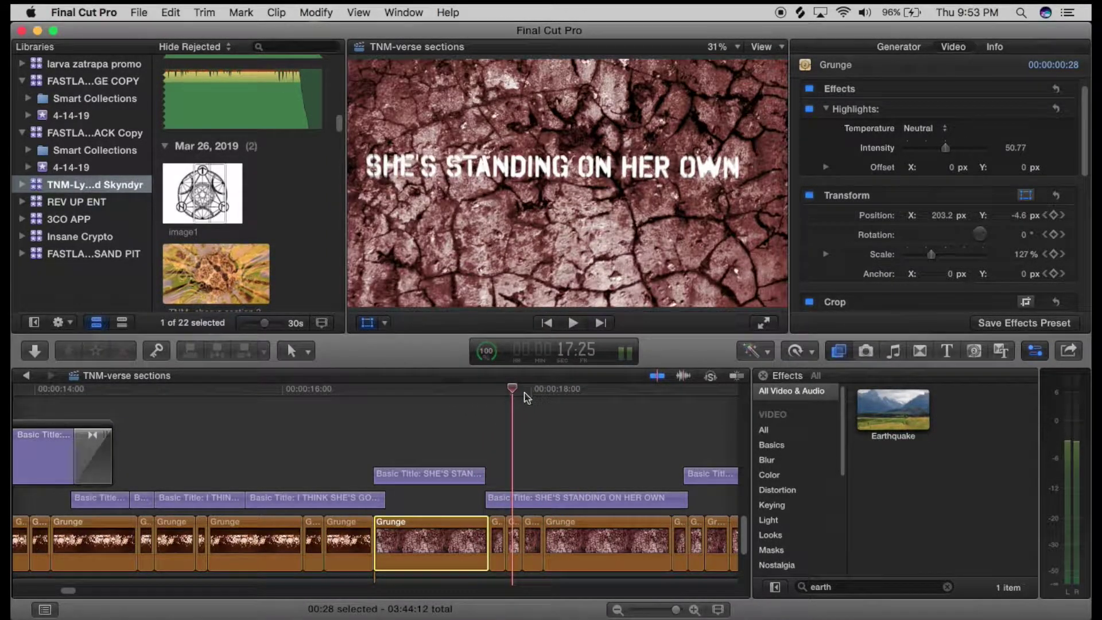
Scrub on through the TWO FEET AGAIN title and examine the shake of THE VALLEYS DARK AND FILLED around 21:15 to 21:26.
drag(68, 593, 72, 597)
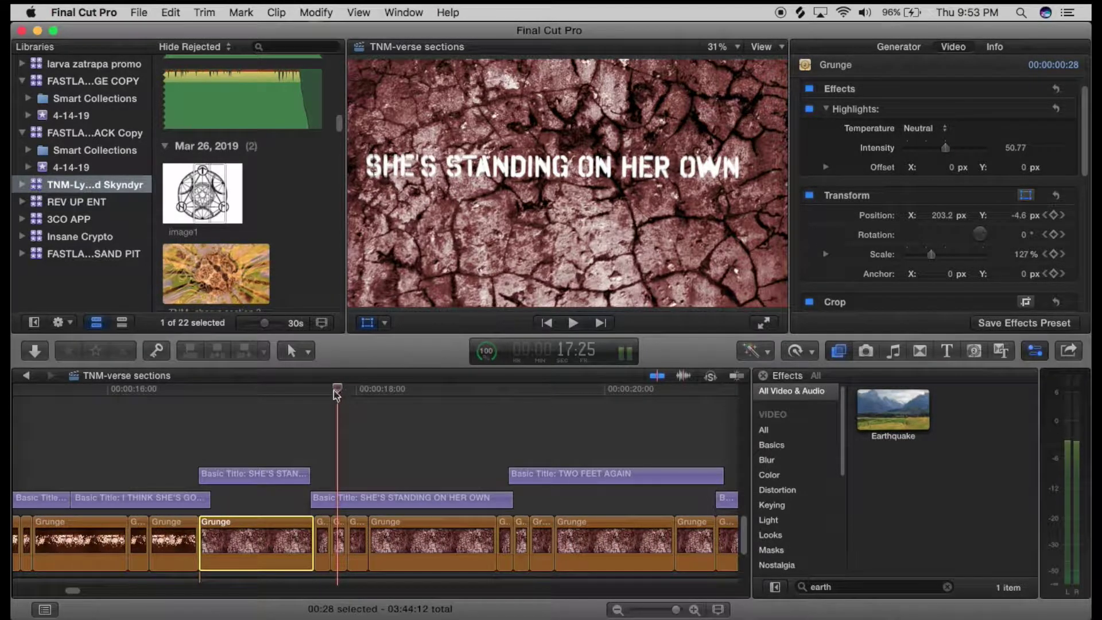
drag(336, 393, 695, 396)
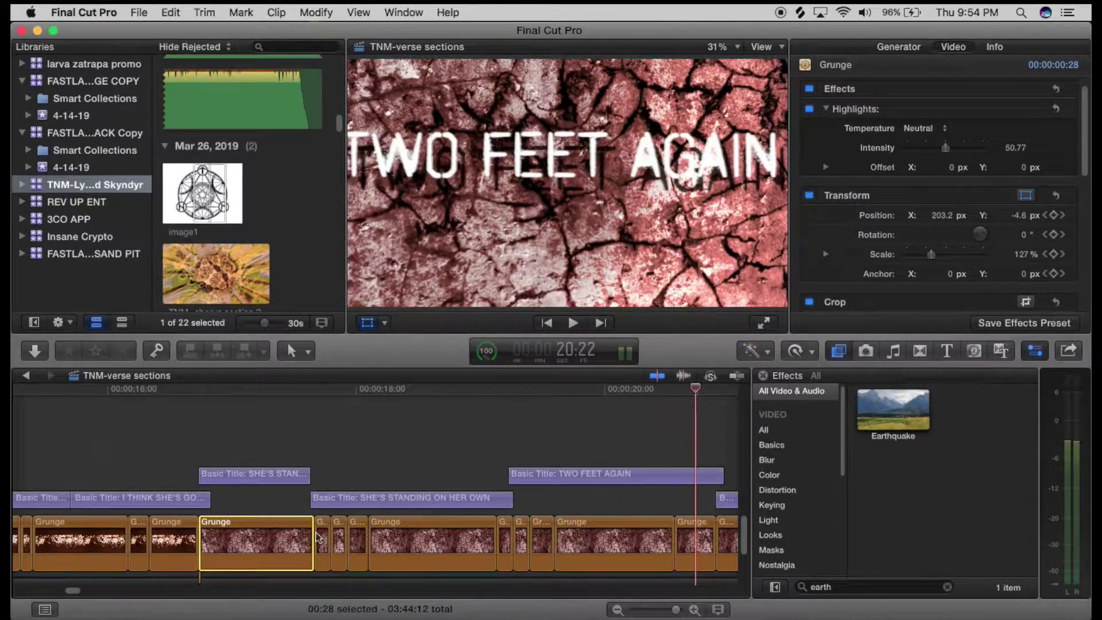
drag(73, 596, 85, 597)
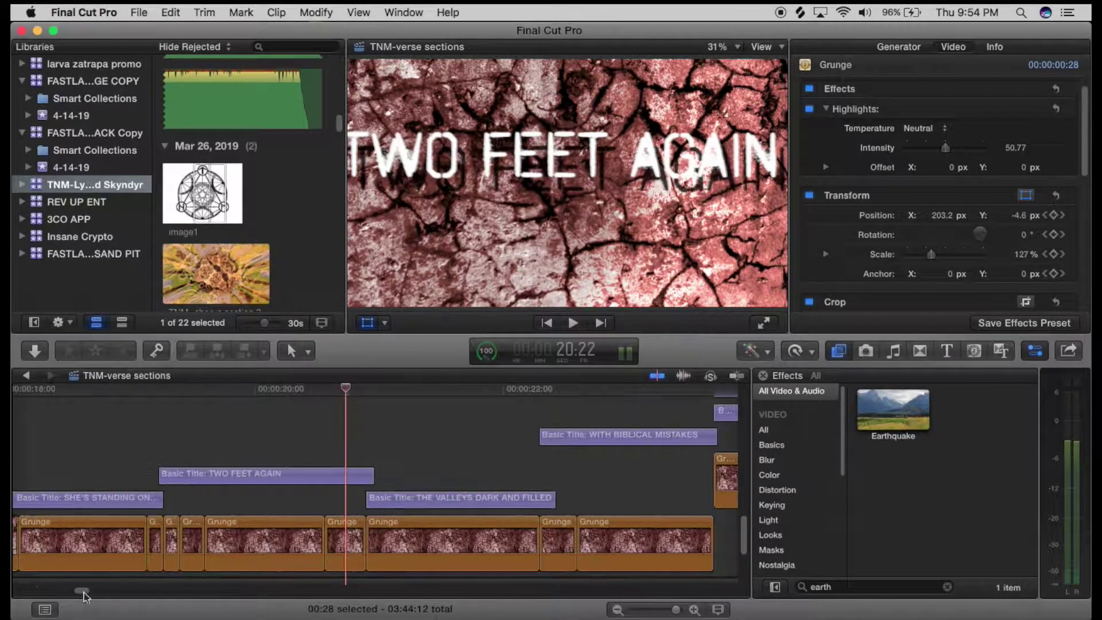
drag(349, 395, 490, 405)
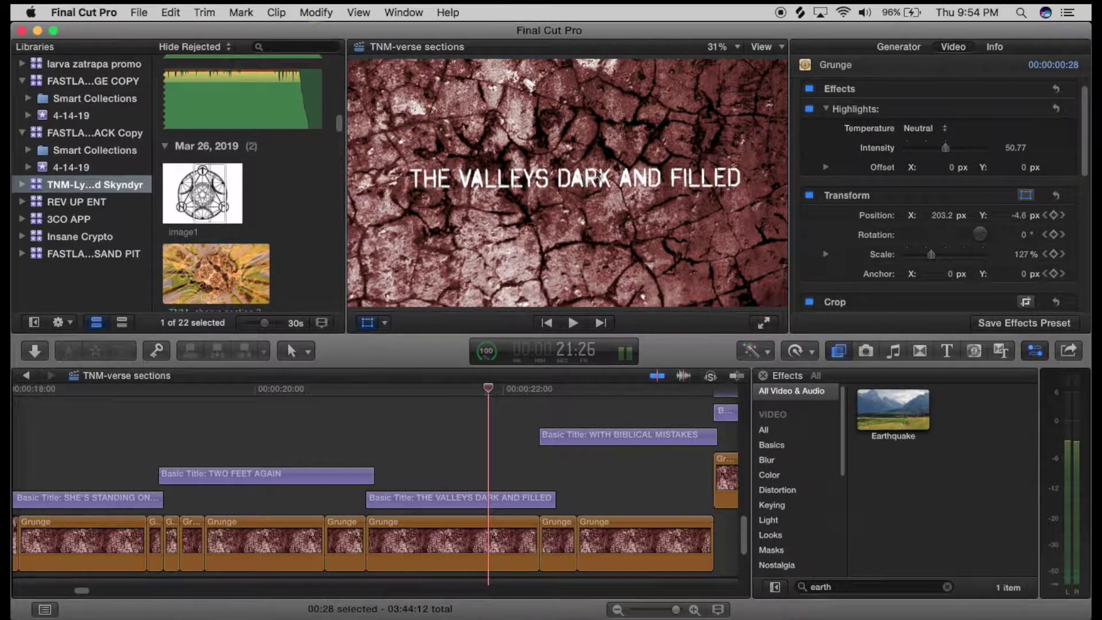
drag(489, 392, 441, 391)
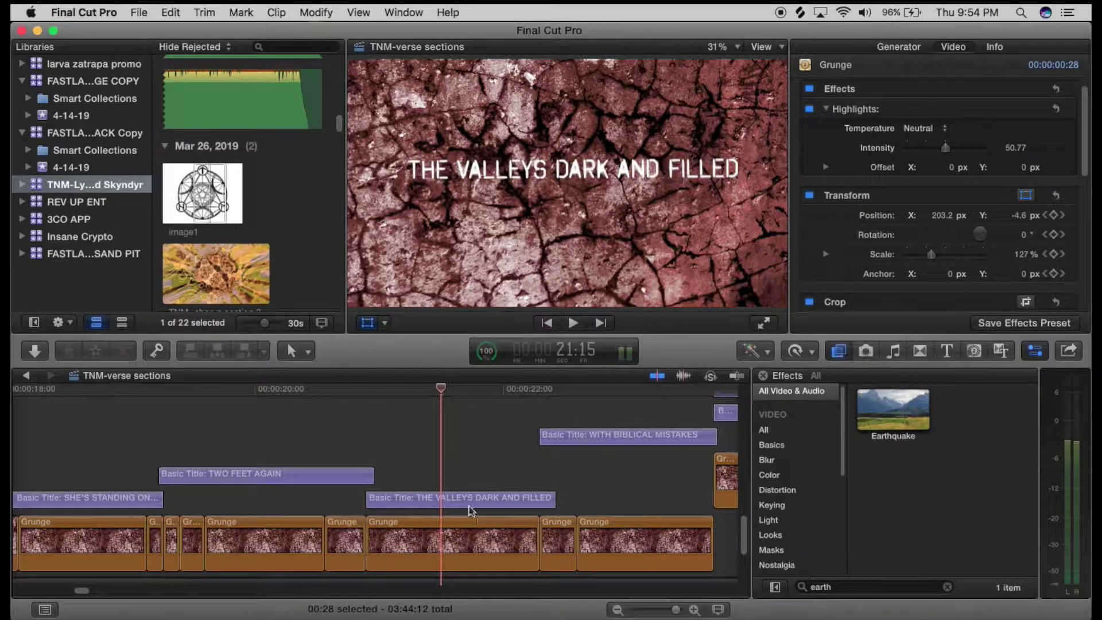
drag(436, 398, 454, 399)
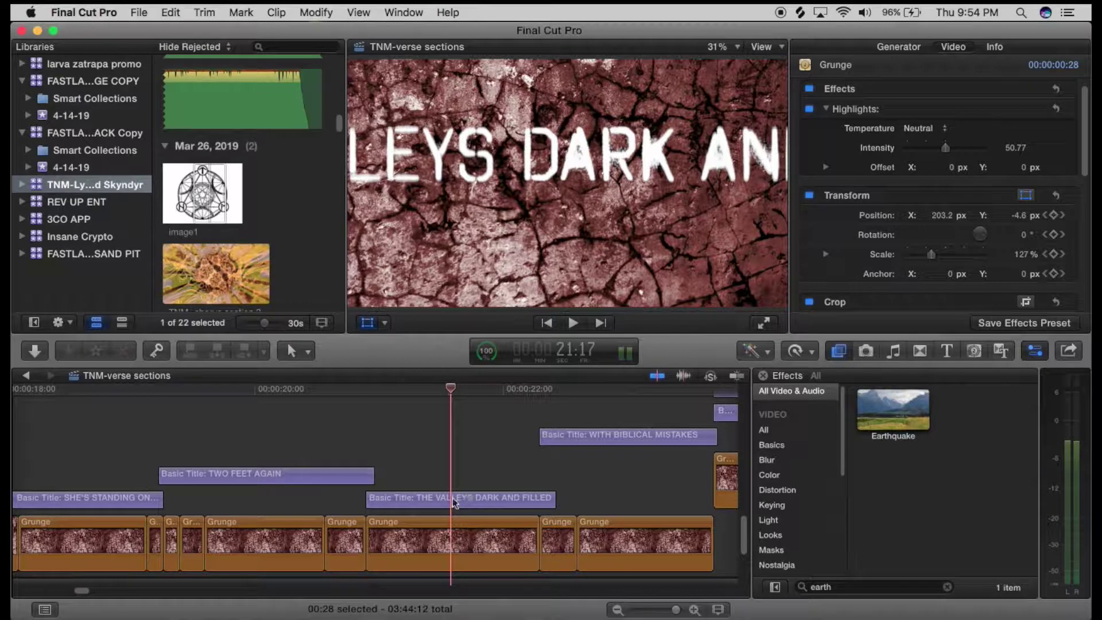
Move on to the stacked YEAH titles at about 23:22 and examine the upper title's Earthquake and Transform settings.
drag(74, 593, 87, 595)
drag(451, 397, 537, 404)
scroll(482, 399, up, 3)
drag(519, 393, 484, 396)
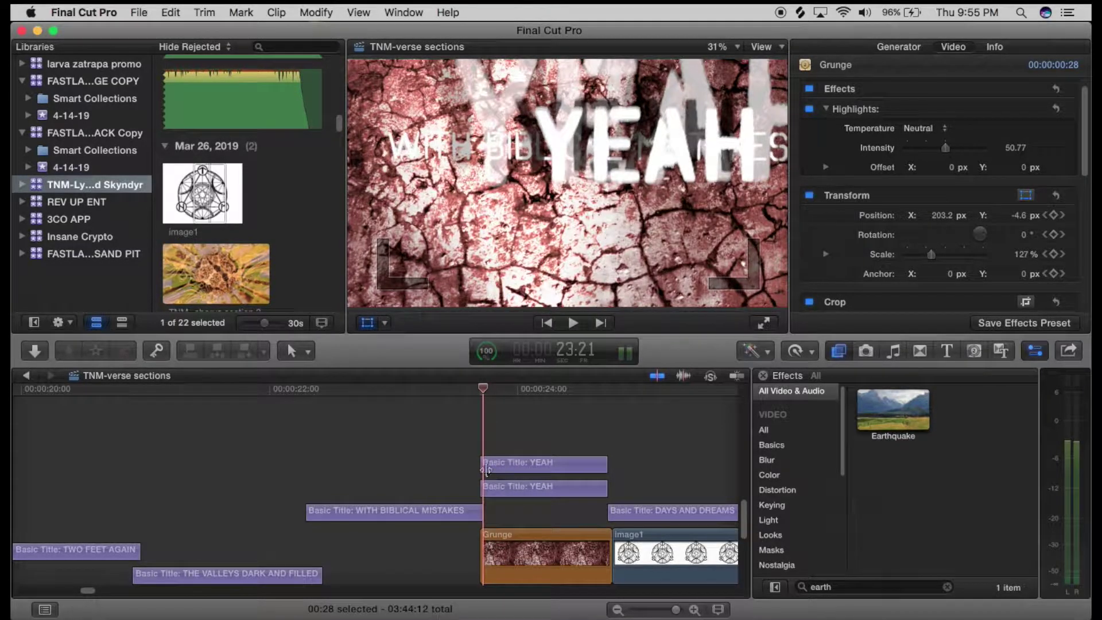
mouse_move(484, 396)
mouse_down()
mouse_move(475, 394)
mouse_move(513, 395)
mouse_move(485, 395)
mouse_up()
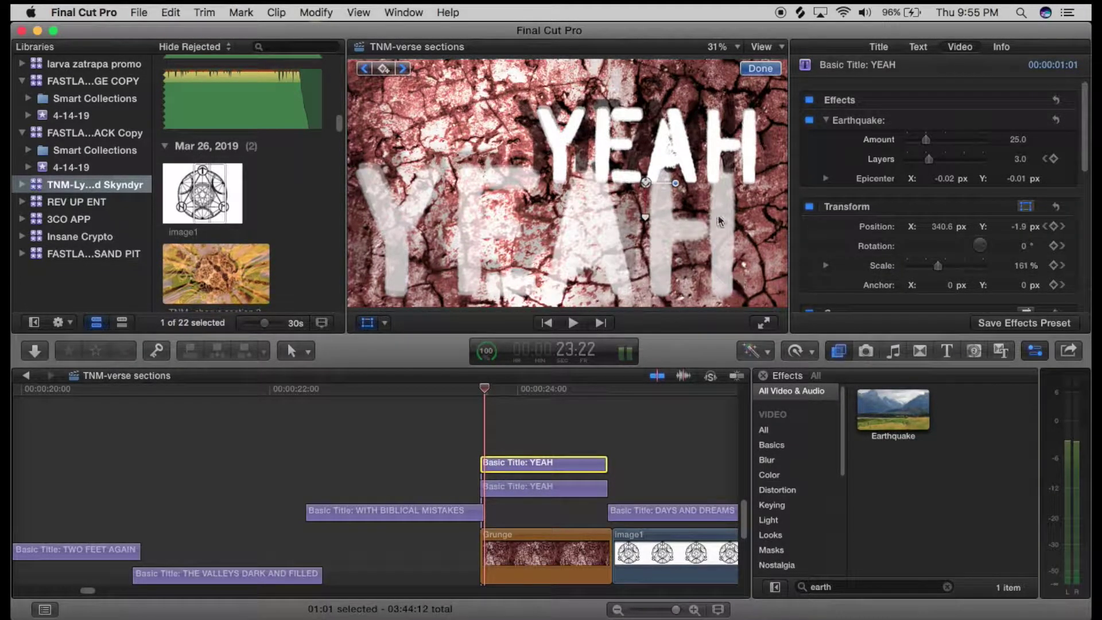
drag(1087, 123, 1090, 162)
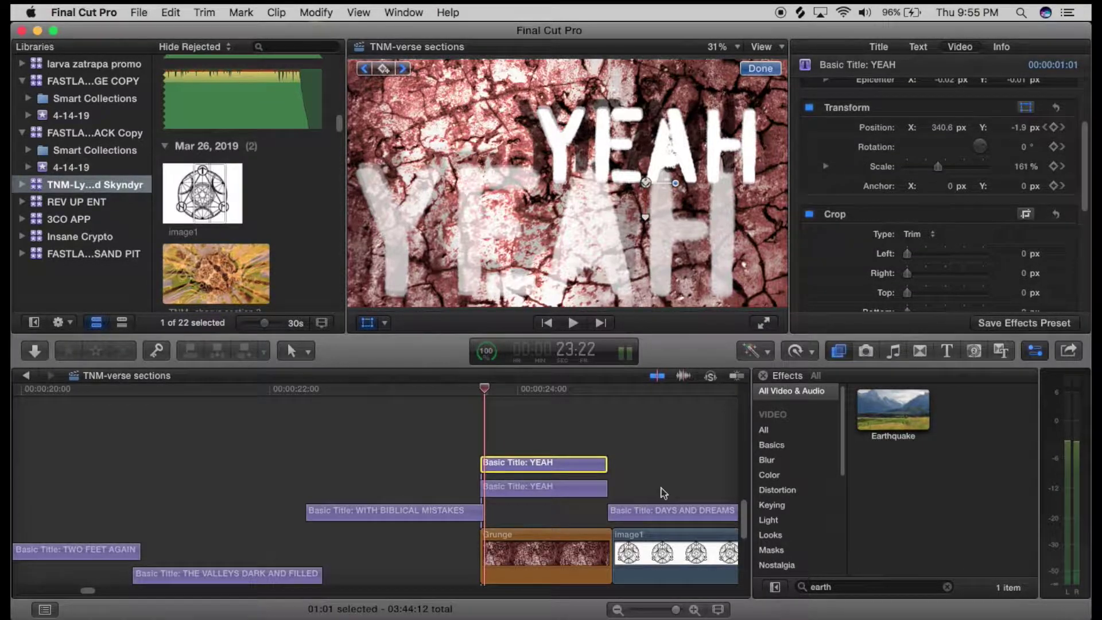
drag(485, 395, 503, 407)
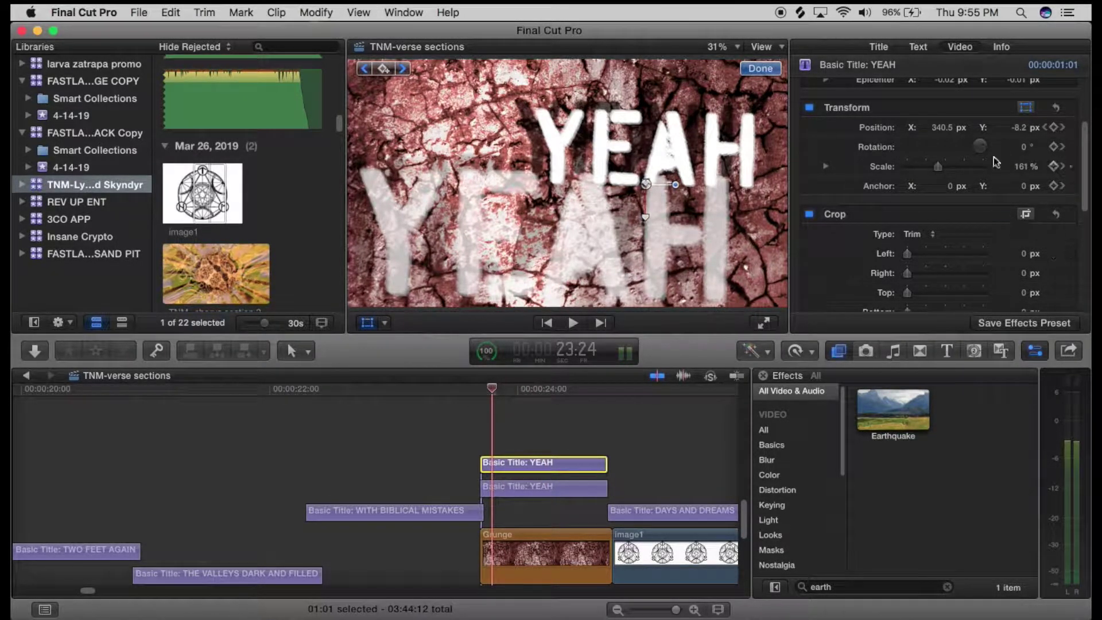
Examine the upper YEAH title's font and size settings, and scrub both YEAH titles through to about 24:12.
click(918, 48)
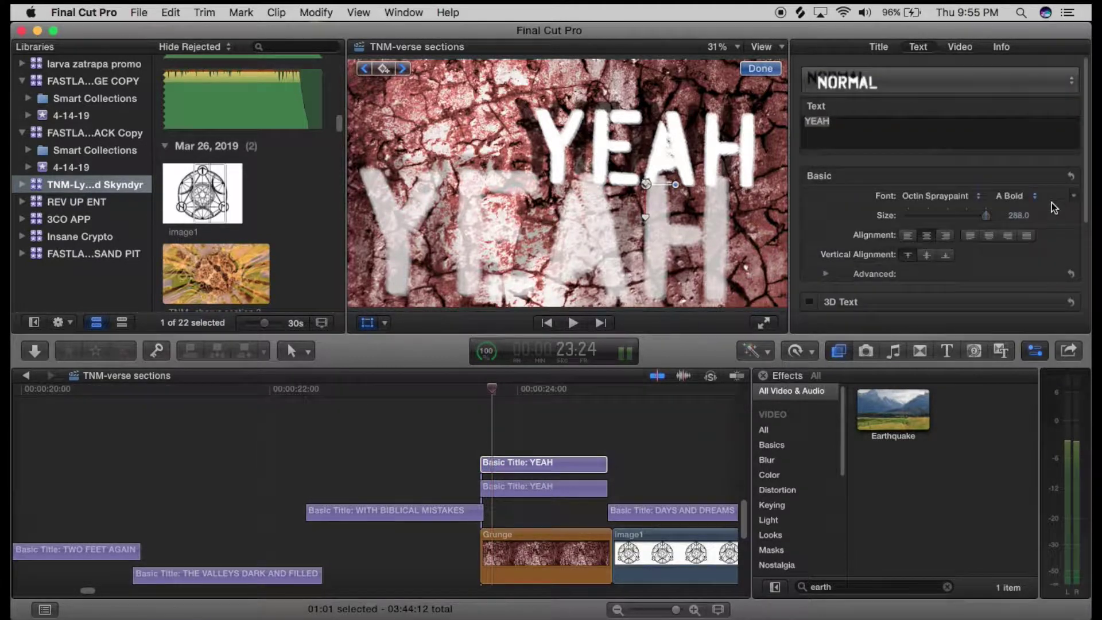
mouse_move(1087, 143)
mouse_down()
mouse_move(1089, 236)
mouse_move(1087, 148)
mouse_move(1087, 161)
mouse_up()
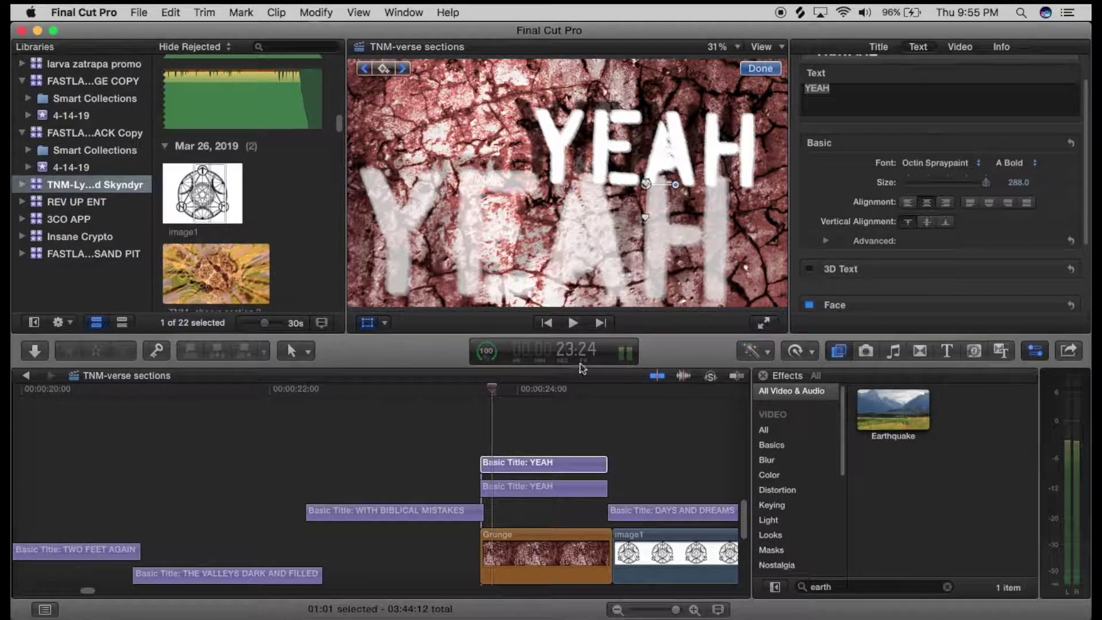
drag(507, 394, 534, 387)
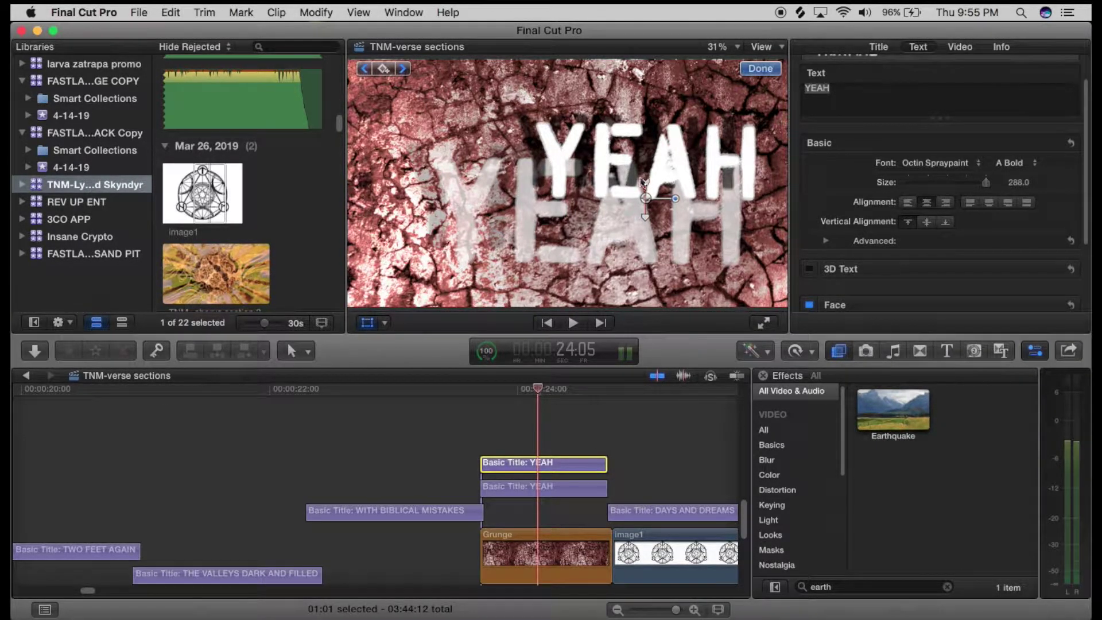
drag(504, 394, 571, 401)
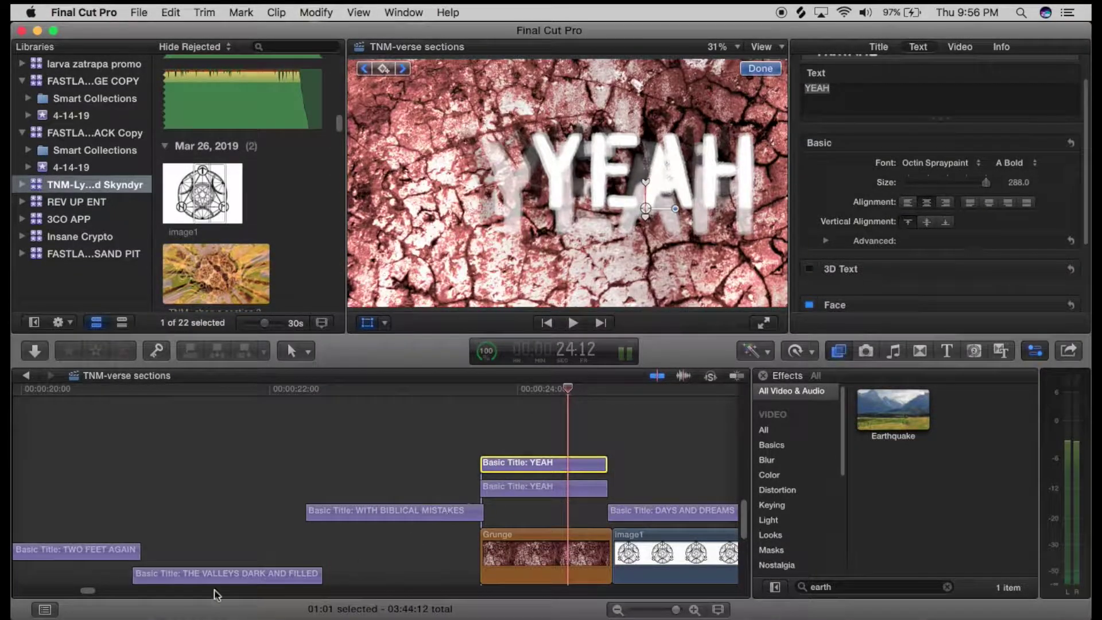
Scrub through the DAYS AND DREAMS titles over image1 to about 27:15 and view the timeline beyond 30:00.
drag(90, 594, 101, 596)
drag(151, 396, 265, 393)
drag(342, 395, 441, 399)
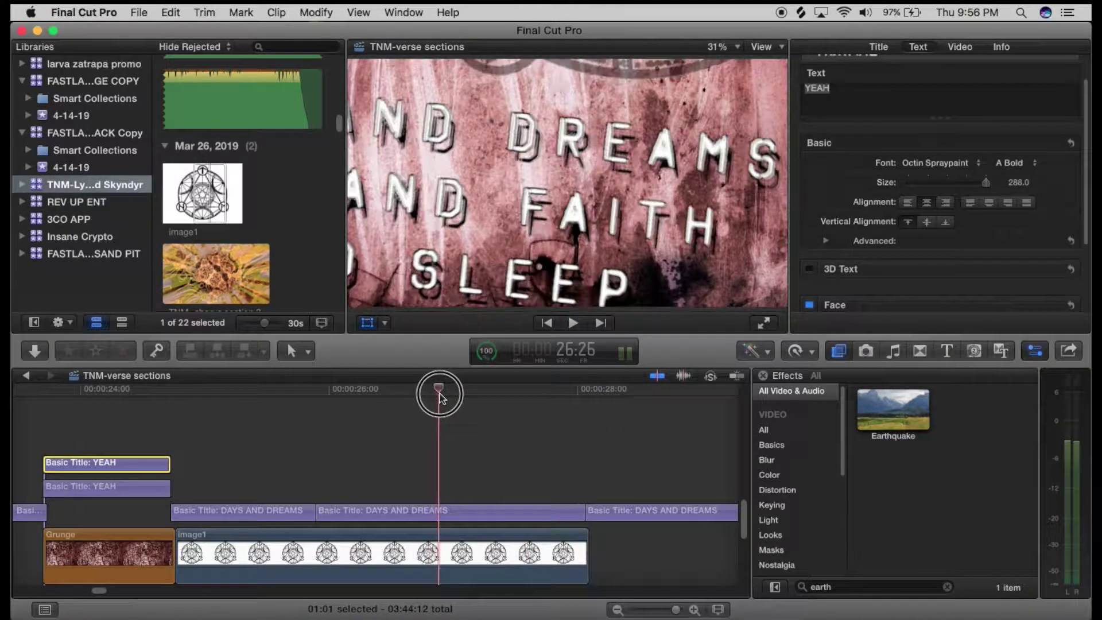
drag(464, 397, 516, 405)
drag(98, 592, 118, 595)
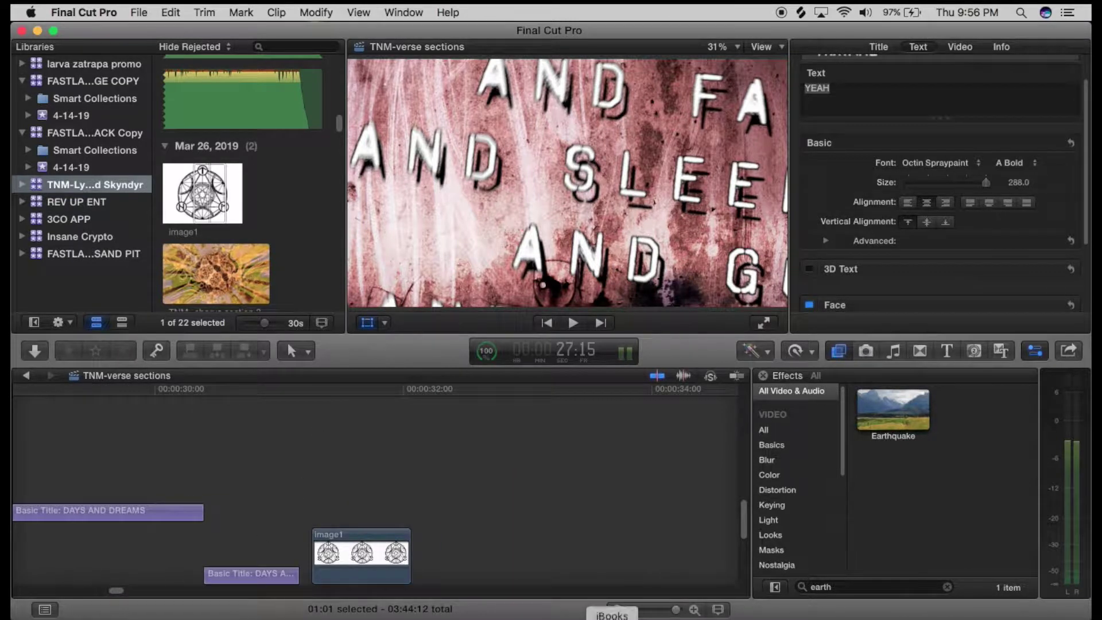
Move on to the stacked Grunge backgrounds near 55:00 and scrub the WRAPPED IN CRUCIFICTION titles back from 54:17 to about 52:16.
click(617, 610)
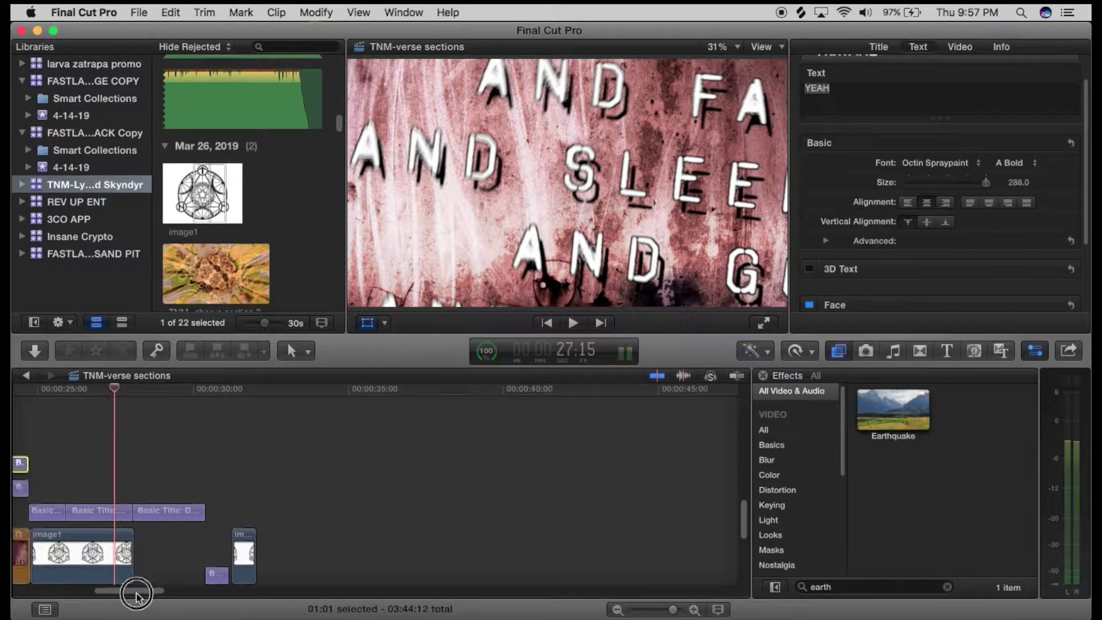
drag(143, 589, 133, 590)
click(616, 610)
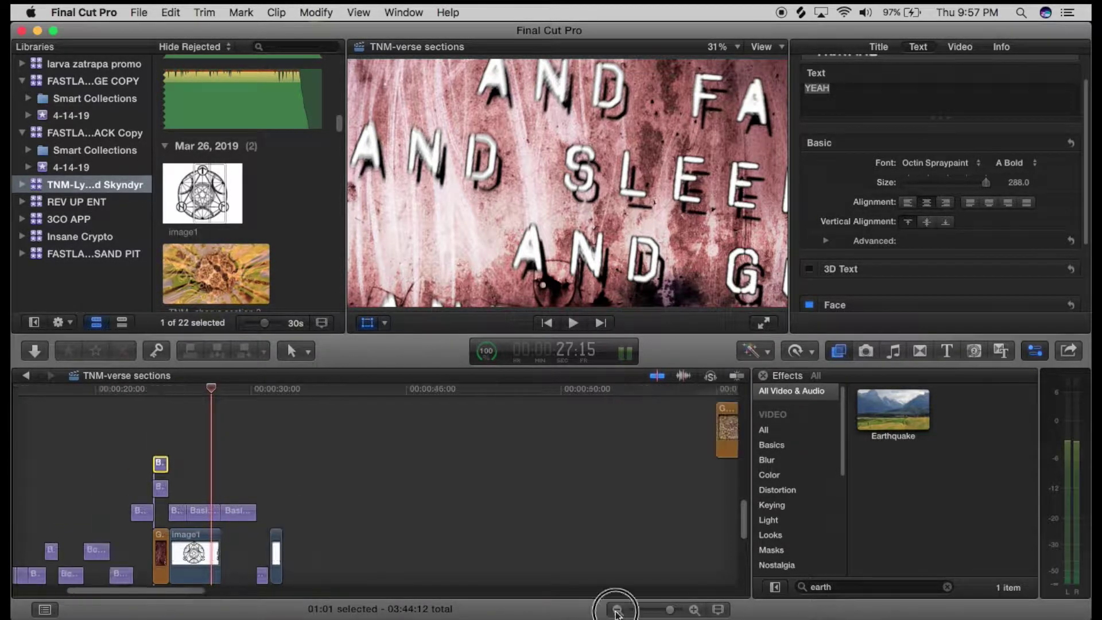
drag(397, 394, 422, 396)
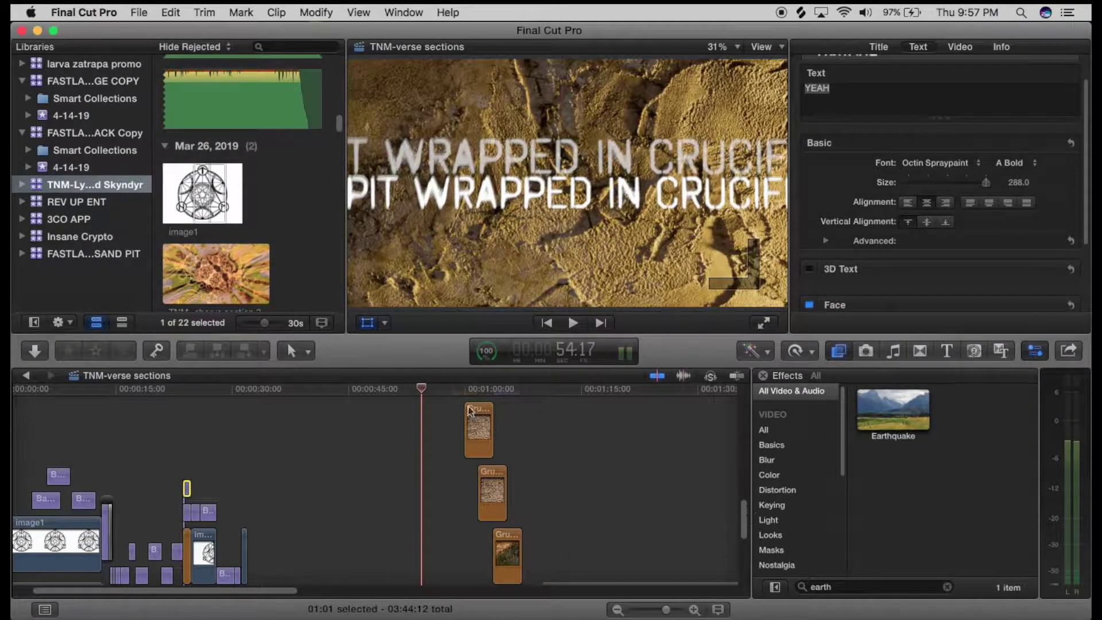
drag(747, 525, 746, 460)
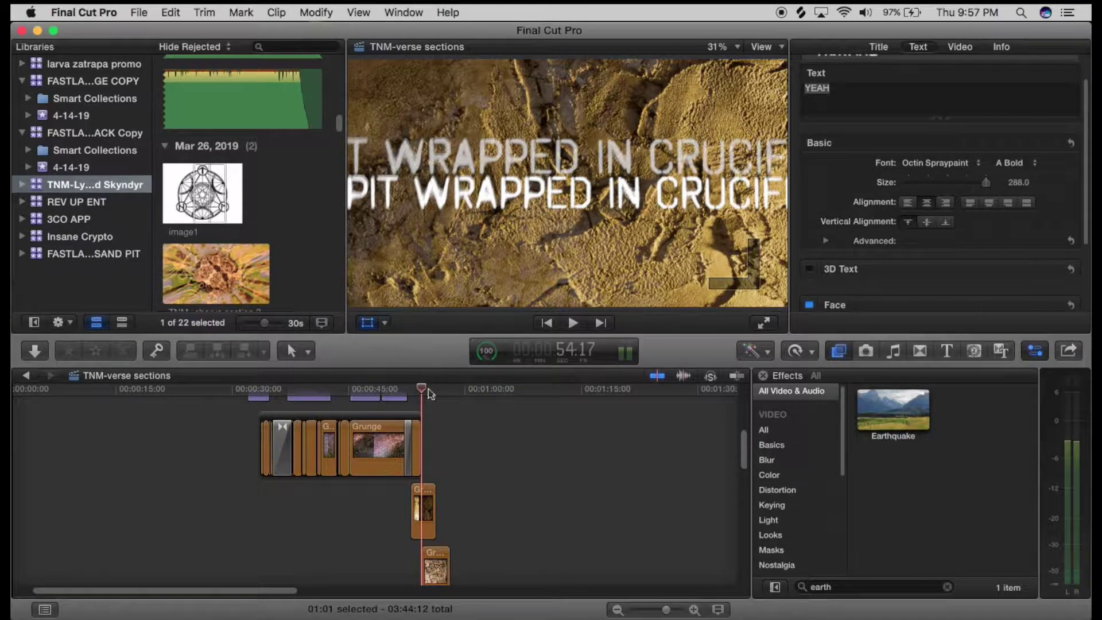
mouse_move(422, 392)
mouse_down()
mouse_move(406, 390)
mouse_move(480, 374)
mouse_move(409, 377)
mouse_up()
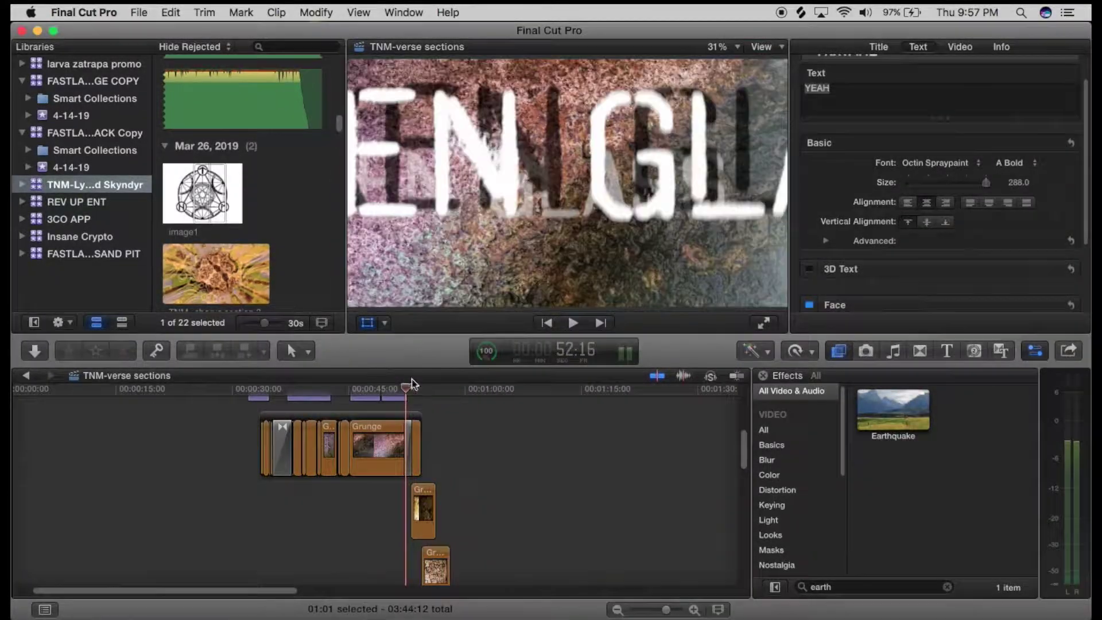
Scrub the staggered Grunge backgrounds from about 52:16 through to the YOU SHOULD TOUGHEN UP title at 1:01:19.
drag(742, 447, 753, 470)
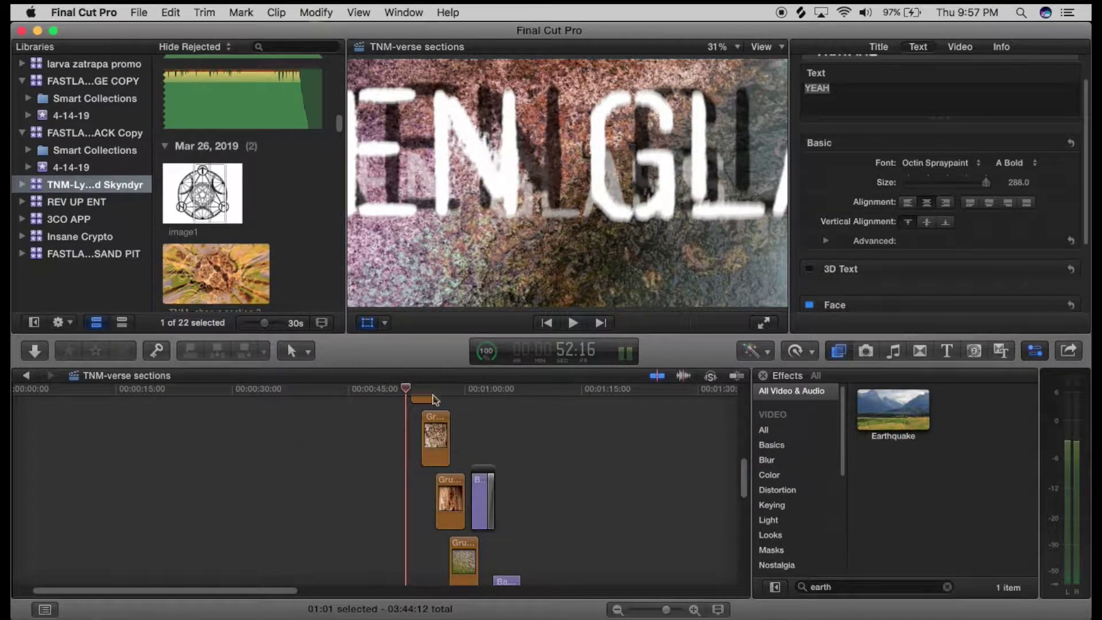
mouse_move(423, 393)
mouse_down()
mouse_move(461, 388)
mouse_move(406, 388)
mouse_move(447, 390)
mouse_move(419, 393)
mouse_up()
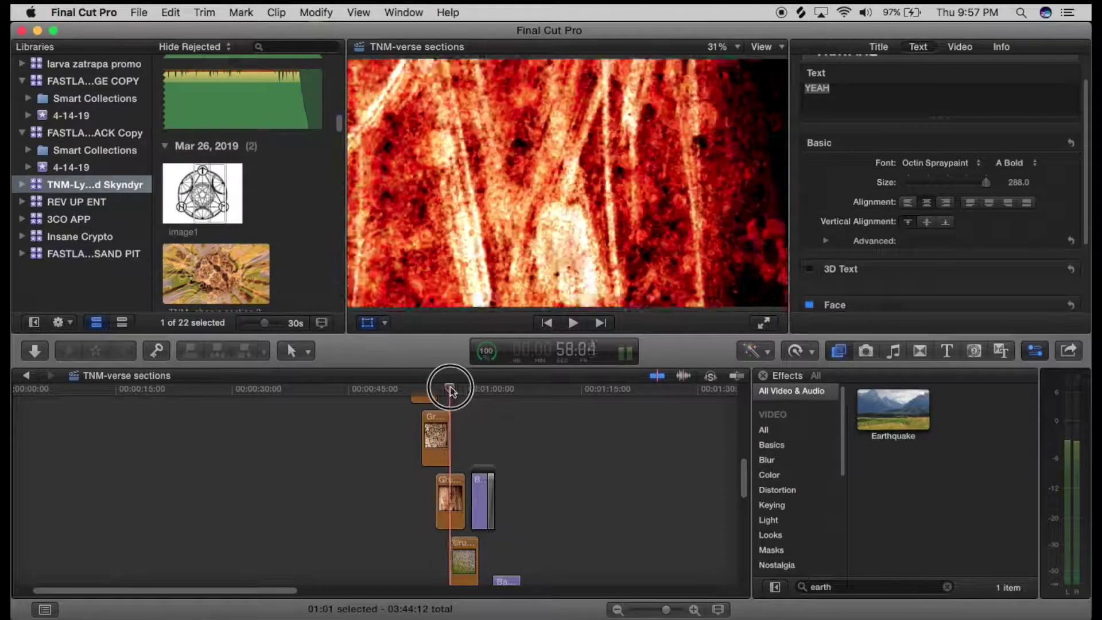
mouse_move(467, 386)
mouse_down()
mouse_move(497, 389)
mouse_move(428, 391)
mouse_move(548, 399)
mouse_move(483, 400)
mouse_up()
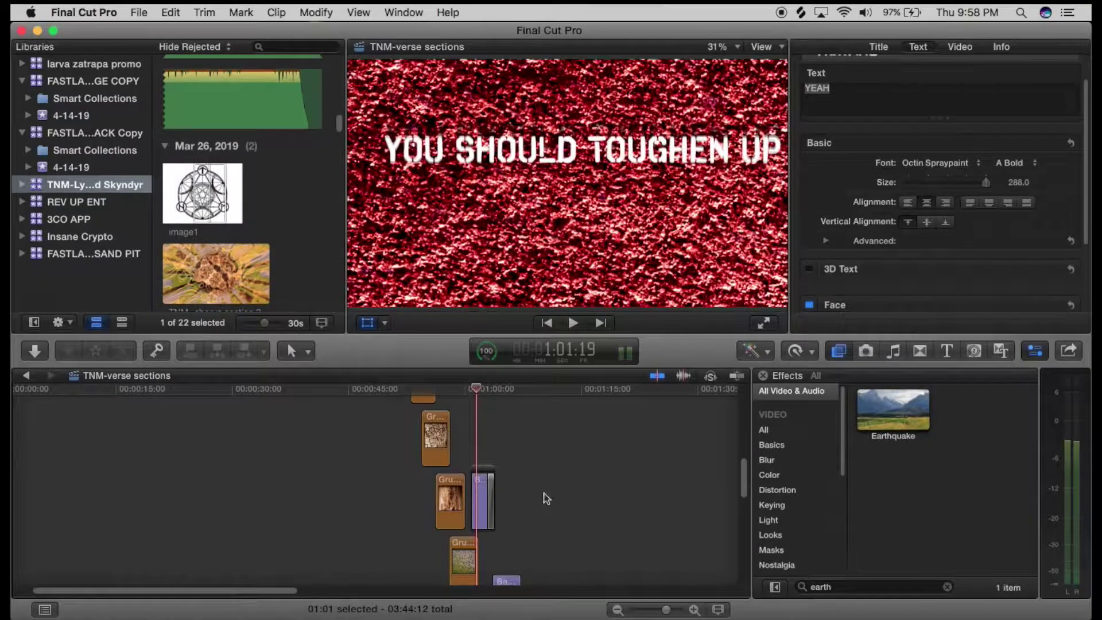
Examine how the staggered Grunge clips and titles are stacked above the main storyline, moving the playhead back to about 56:18.
scroll(546, 499, down, 5)
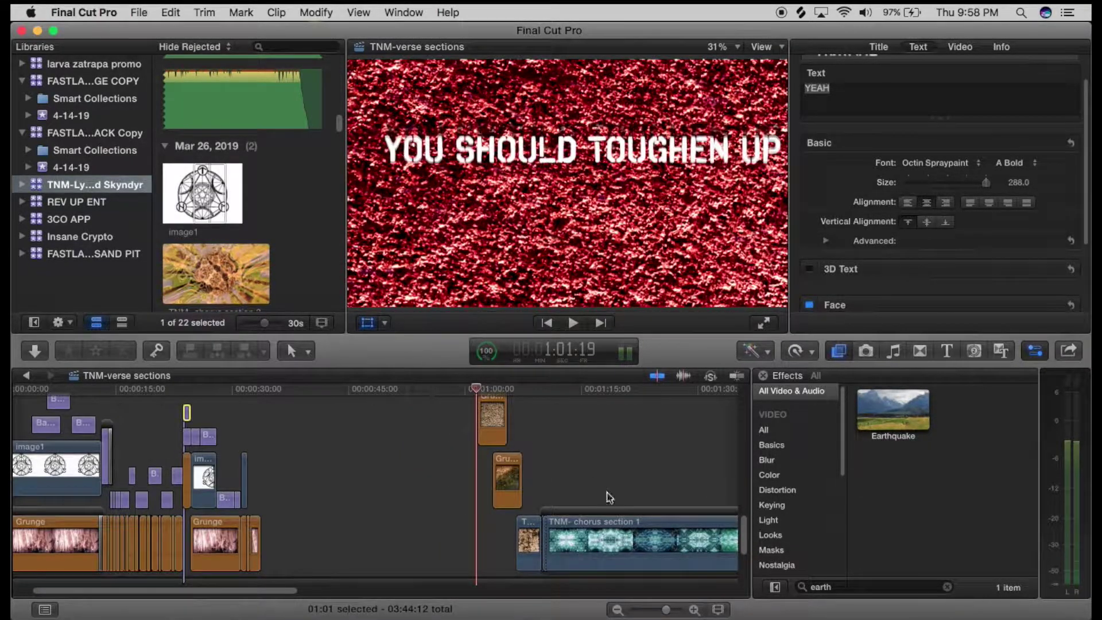
scroll(505, 474, up, 5)
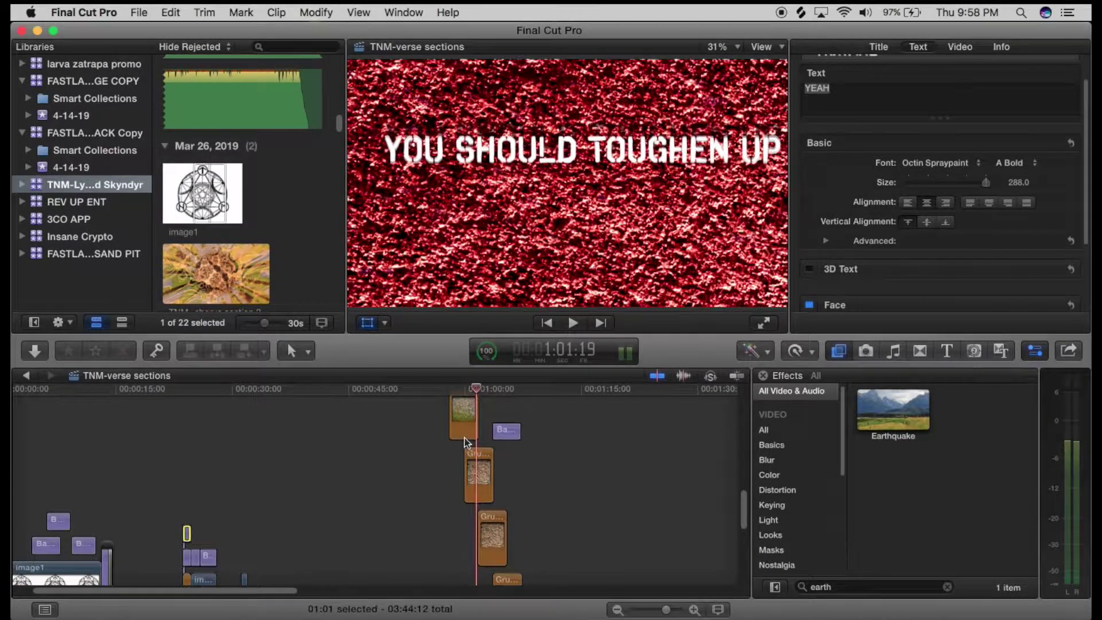
click(426, 390)
drag(426, 396, 438, 393)
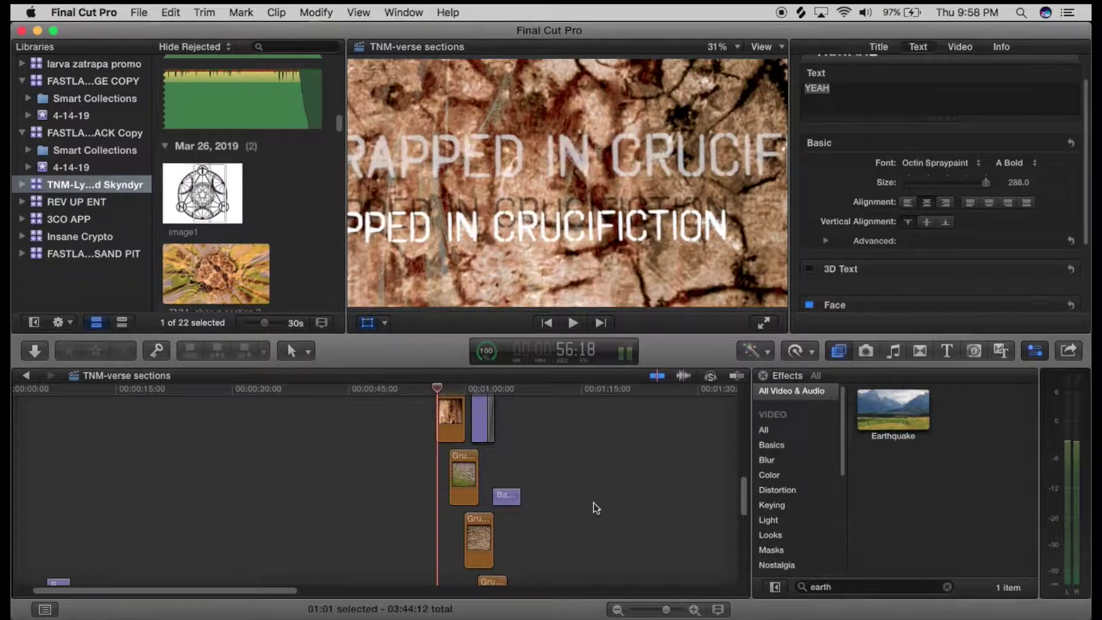
scroll(596, 508, down, 5)
scroll(415, 488, down, 4)
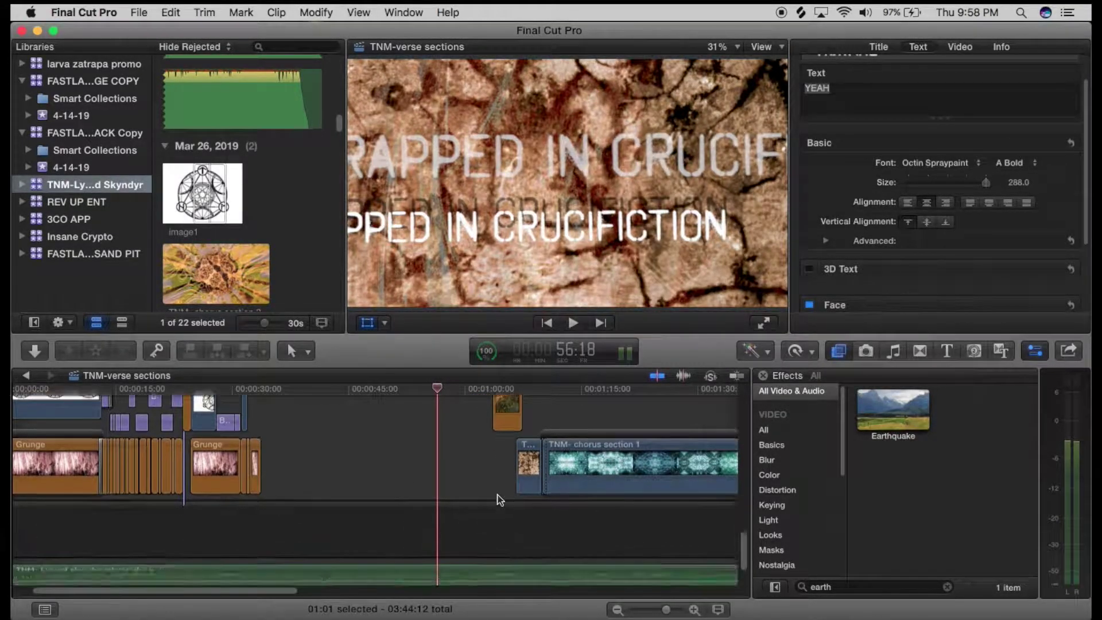
scroll(396, 430, up, 5)
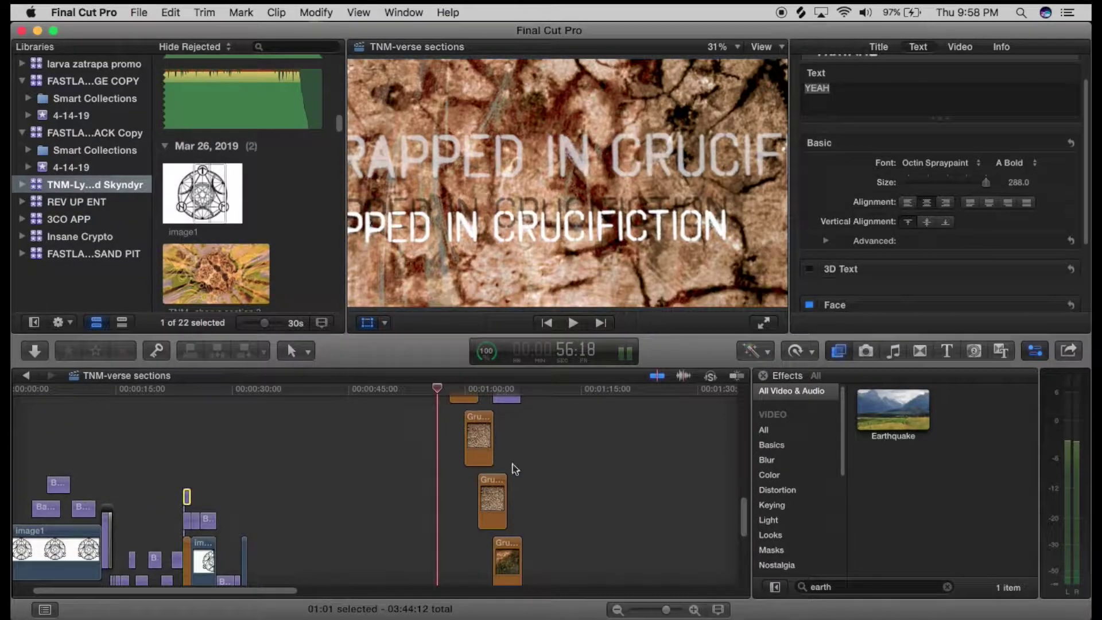
scroll(608, 504, down, 3)
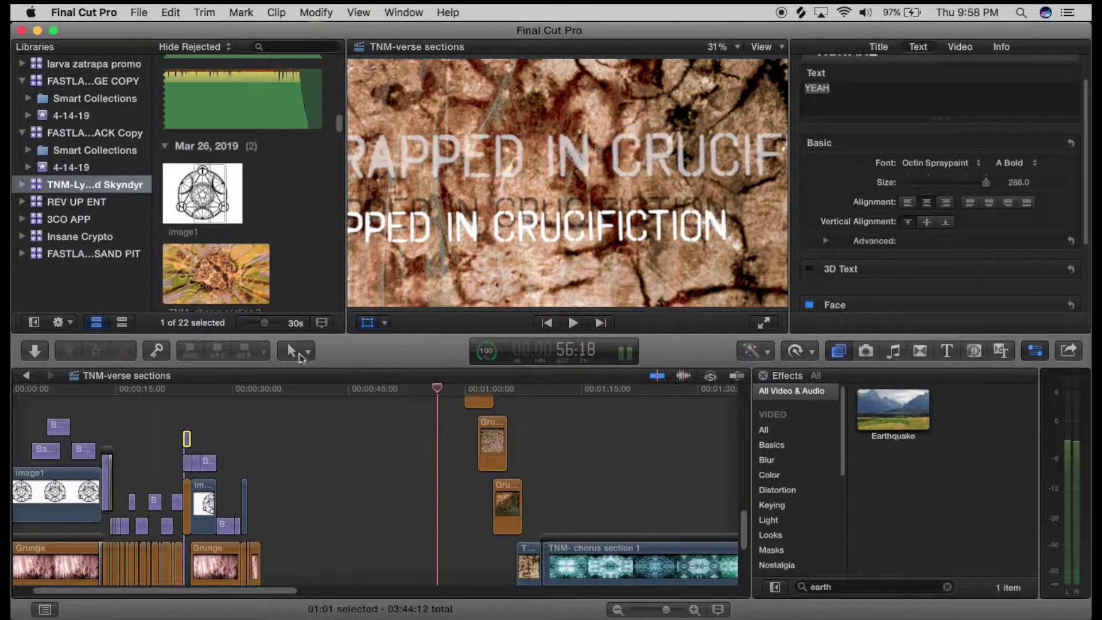
Mark a range about 21 seconds long in the gap before the TNM-zoom plate clip with Range Selection, and return to the Select tool.
click(307, 351)
click(338, 439)
scroll(466, 483, down, 5)
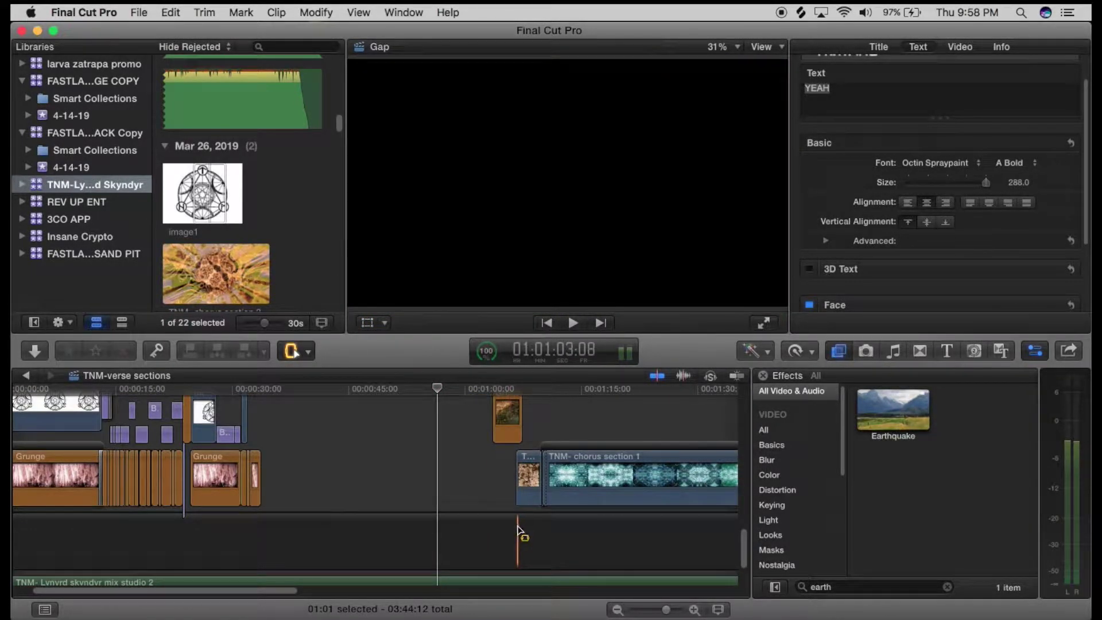
drag(515, 527, 348, 534)
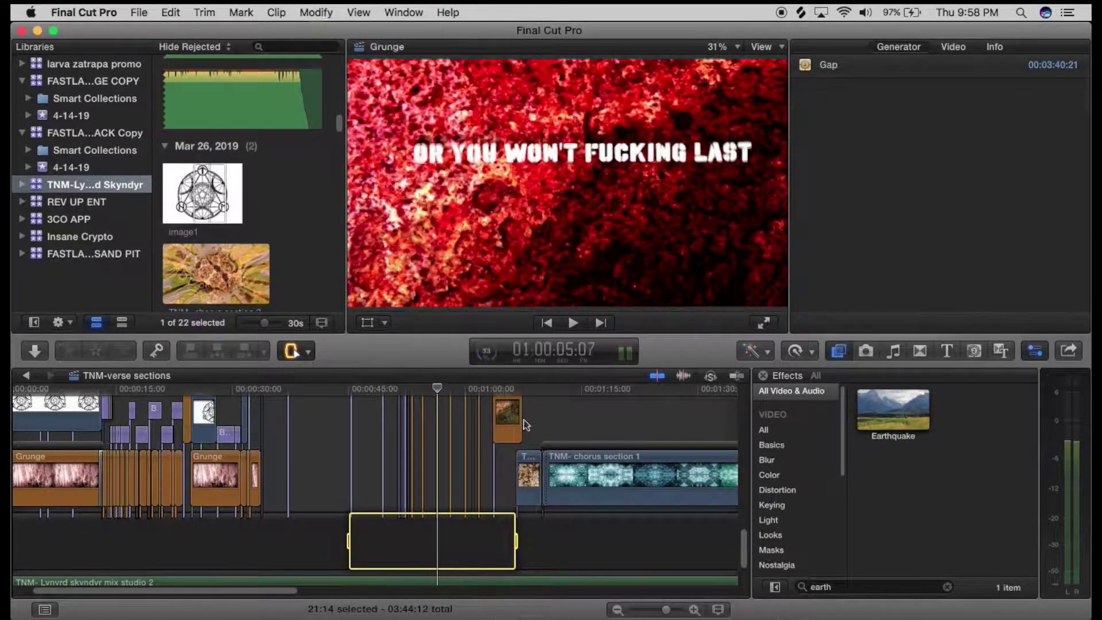
click(306, 353)
click(310, 374)
click(591, 428)
Select the TNM-zoom plate clip near 1:08:24 and examine its Highlights effect while scrubbing back to its start.
mouse_move(538, 394)
mouse_down()
mouse_move(519, 396)
mouse_move(537, 402)
mouse_up()
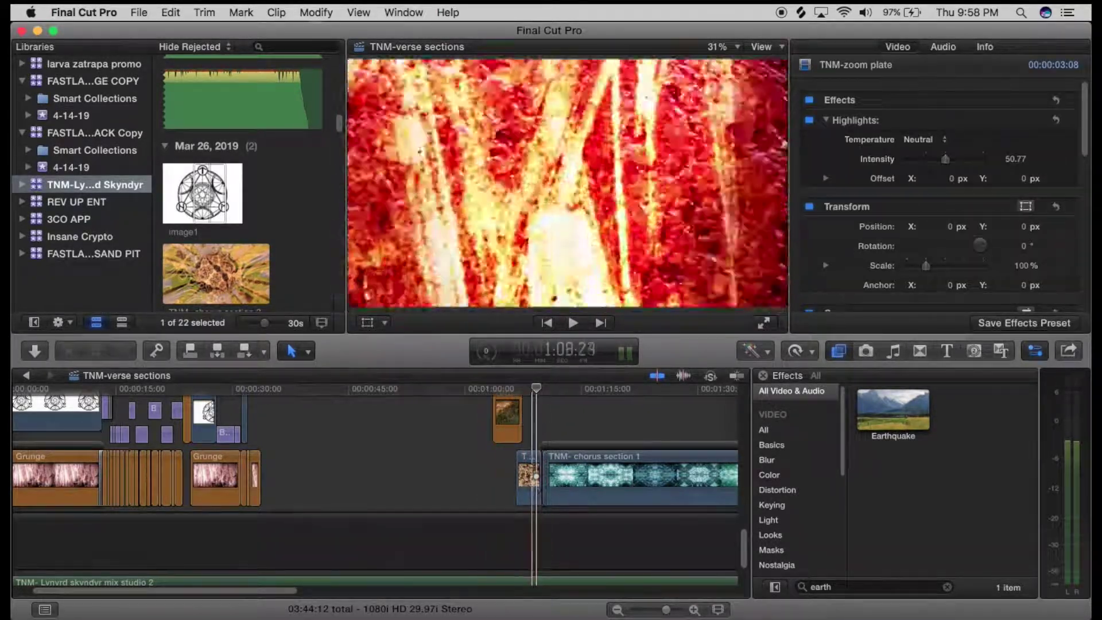
click(528, 477)
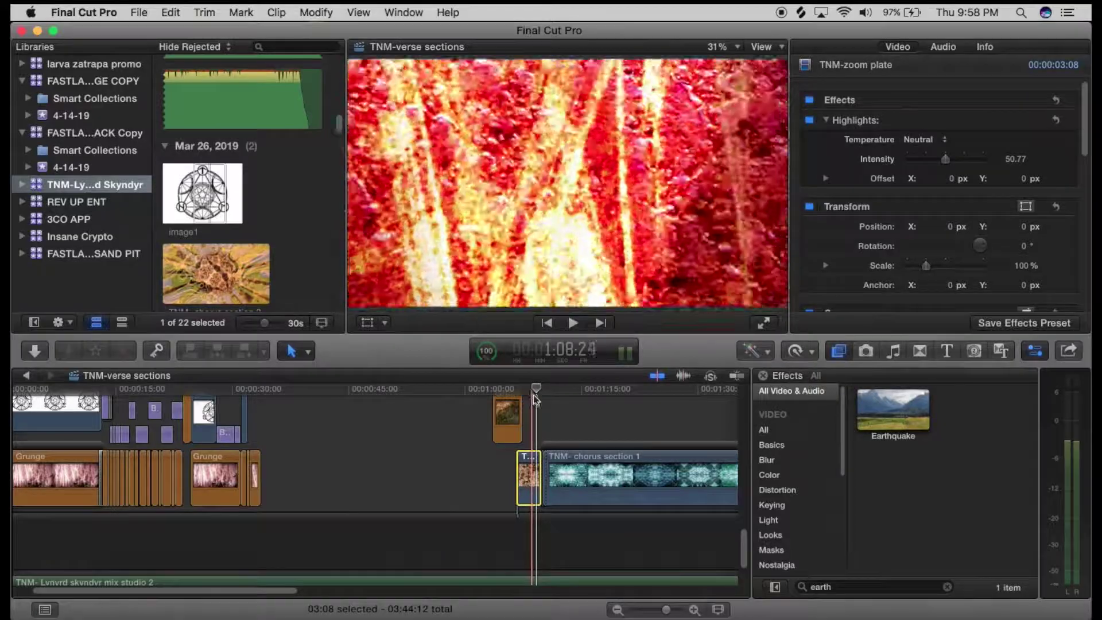
mouse_move(534, 394)
mouse_down()
mouse_move(512, 392)
mouse_move(544, 392)
mouse_move(469, 392)
mouse_move(550, 393)
mouse_move(512, 394)
mouse_up()
Scrub the OR YOU WON'T FUCKING LAST title up to about 1:07:13, and scrub its stacked Grunge backgrounds back to about 1:00:29.
scroll(534, 425, up, 5)
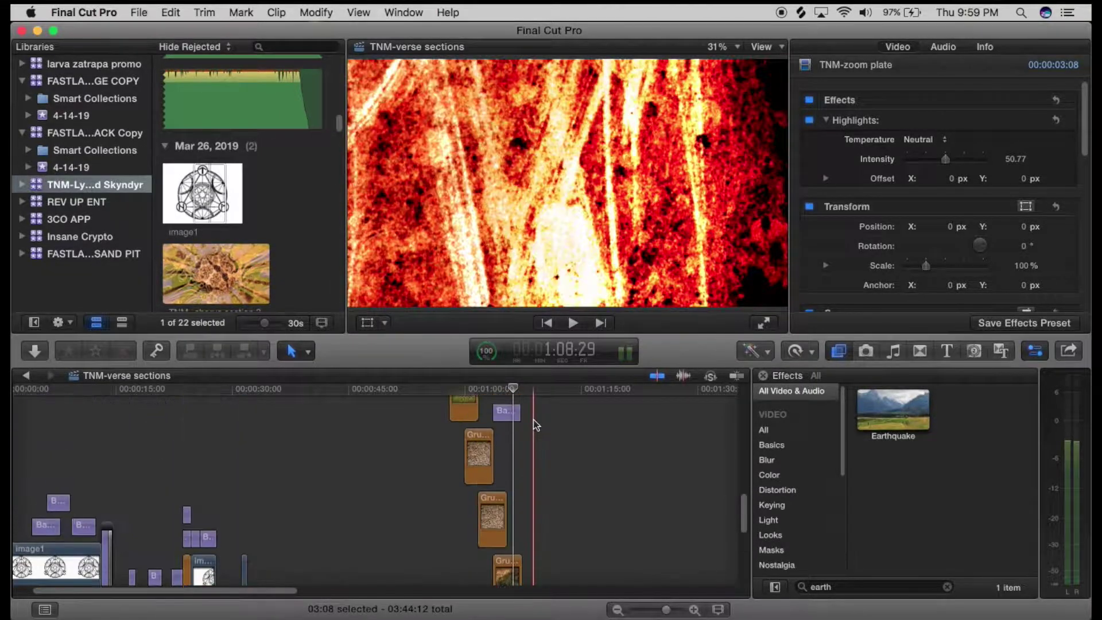
click(511, 391)
drag(510, 391, 517, 393)
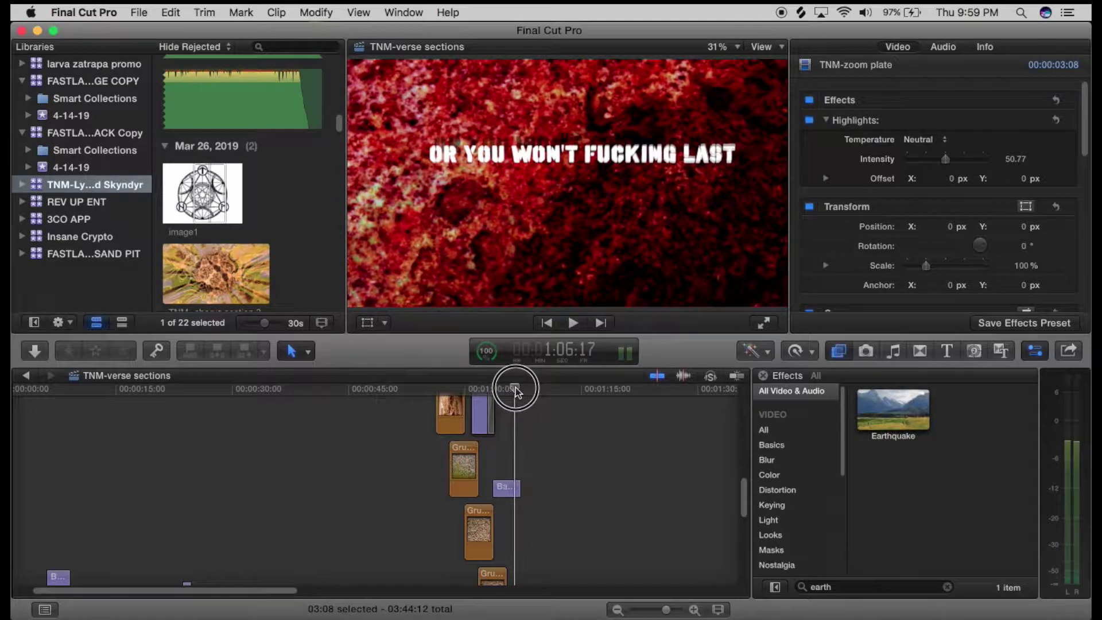
mouse_move(518, 388)
mouse_down()
mouse_move(471, 400)
mouse_move(515, 389)
mouse_up()
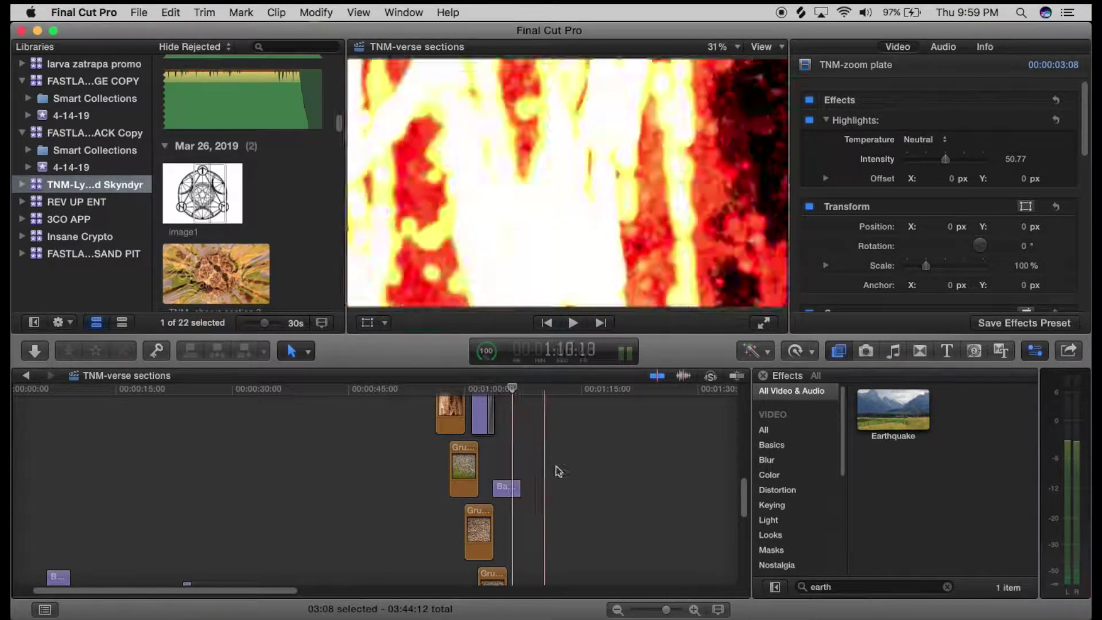
scroll(588, 489, down, 5)
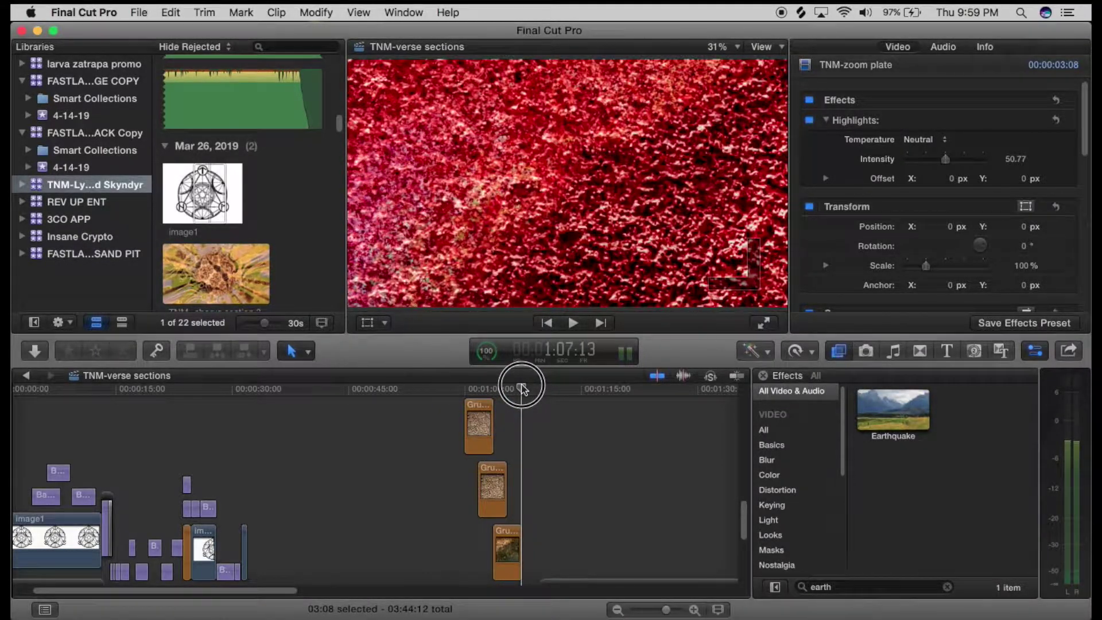
drag(484, 394, 470, 394)
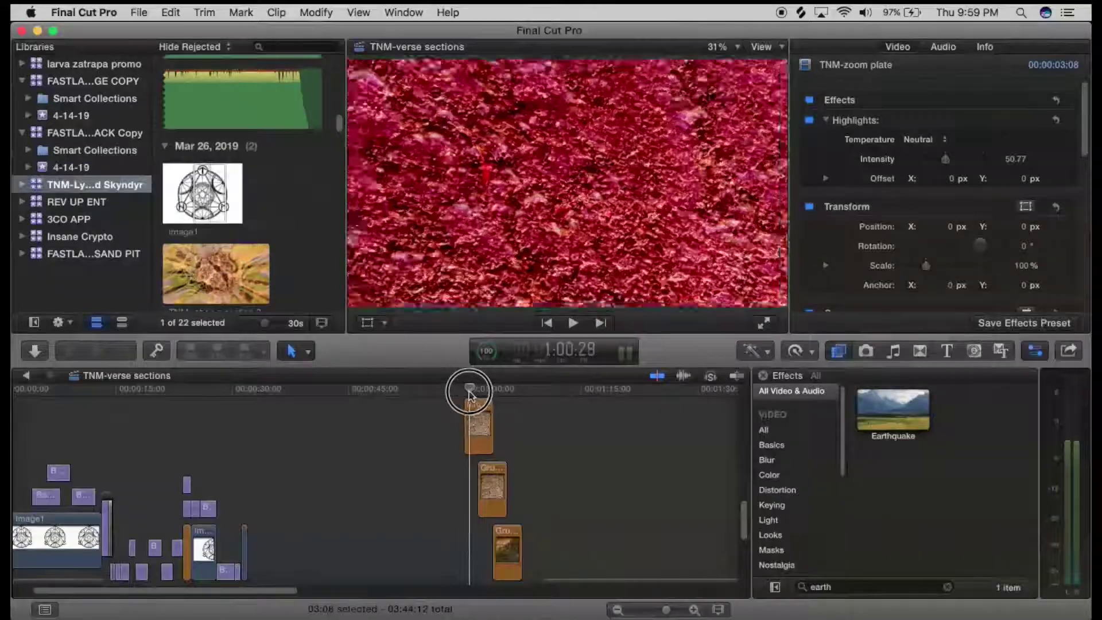
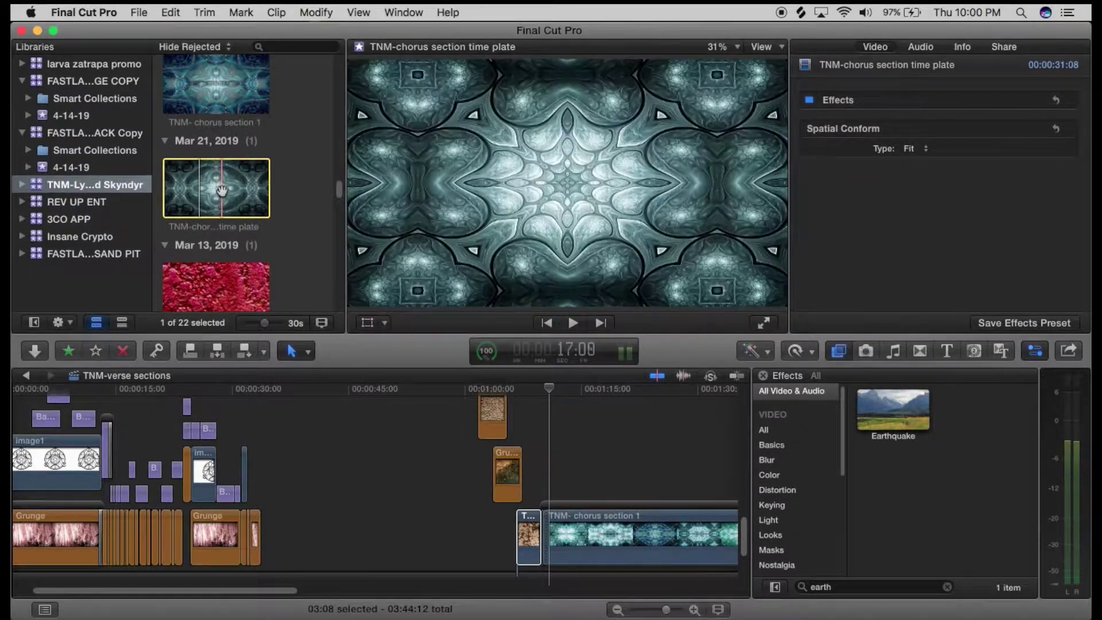
Preview the TNM-chorus section time plate clip, and find and play the Psychedelic Mosaic source clip in the library.
key(space)
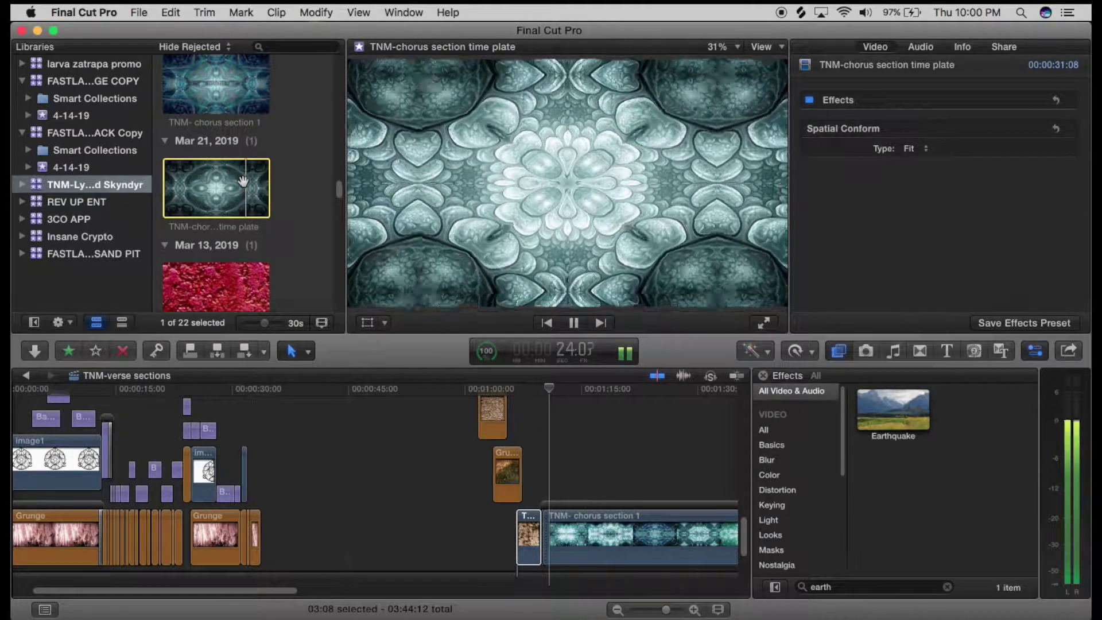
key(space)
scroll(303, 188, down, 5)
scroll(303, 188, up, 5)
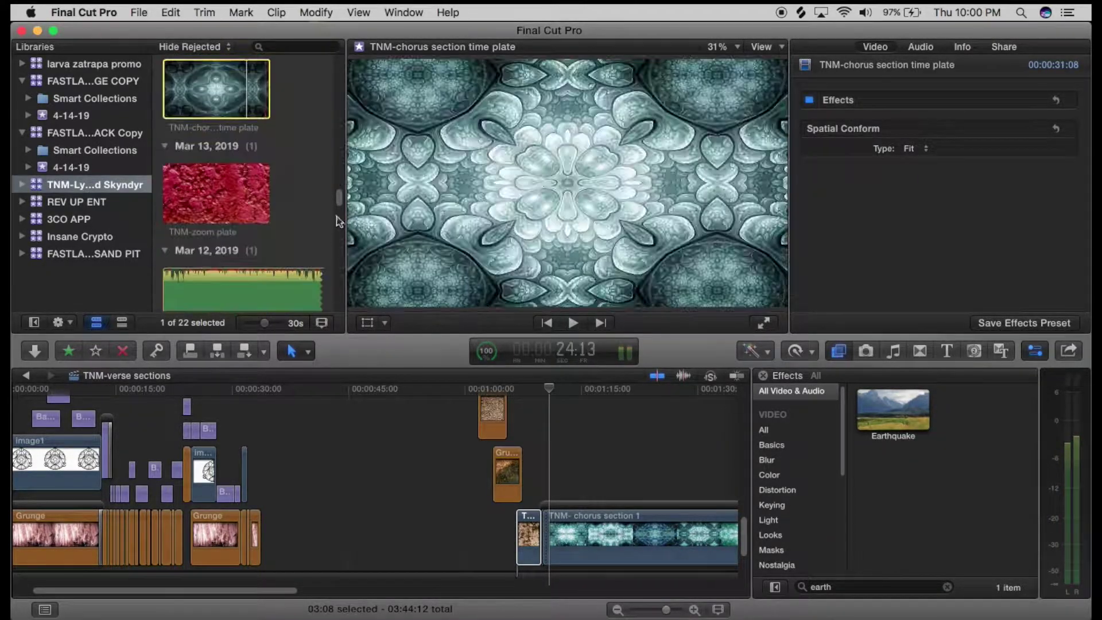
drag(340, 201, 343, 269)
click(205, 161)
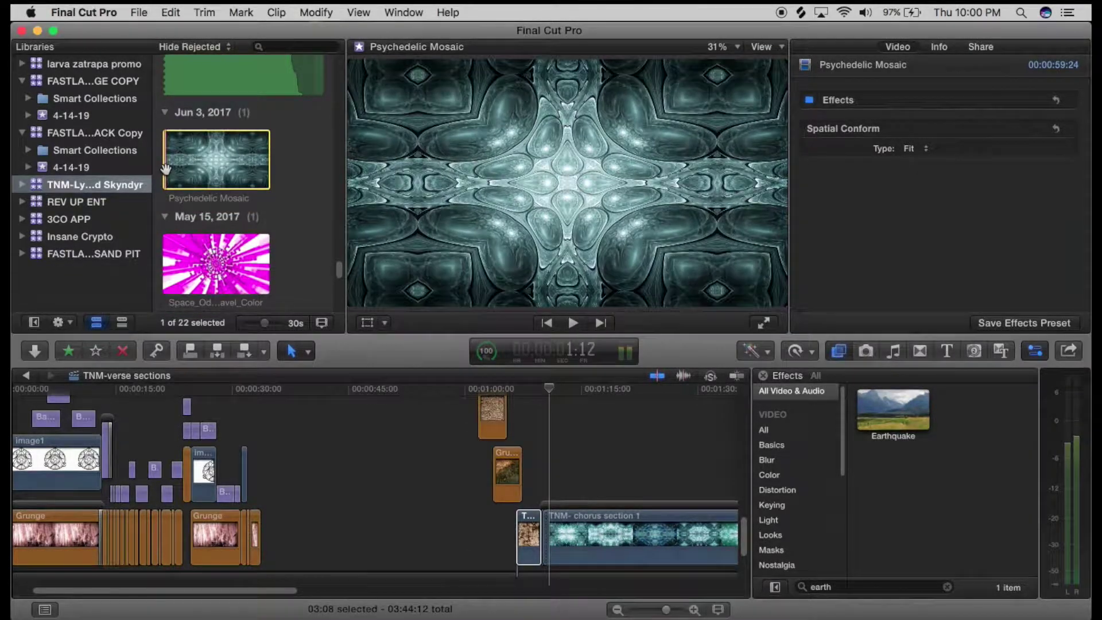
key(space)
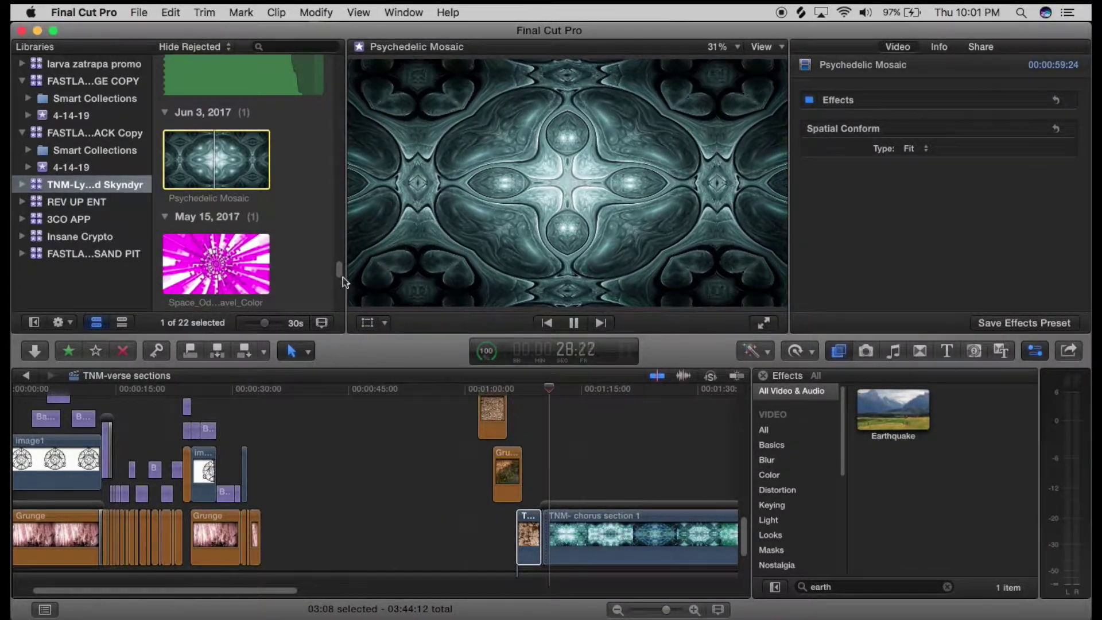
Open the TNM-chorus section project from the library's Projects group.
drag(338, 272, 343, 85)
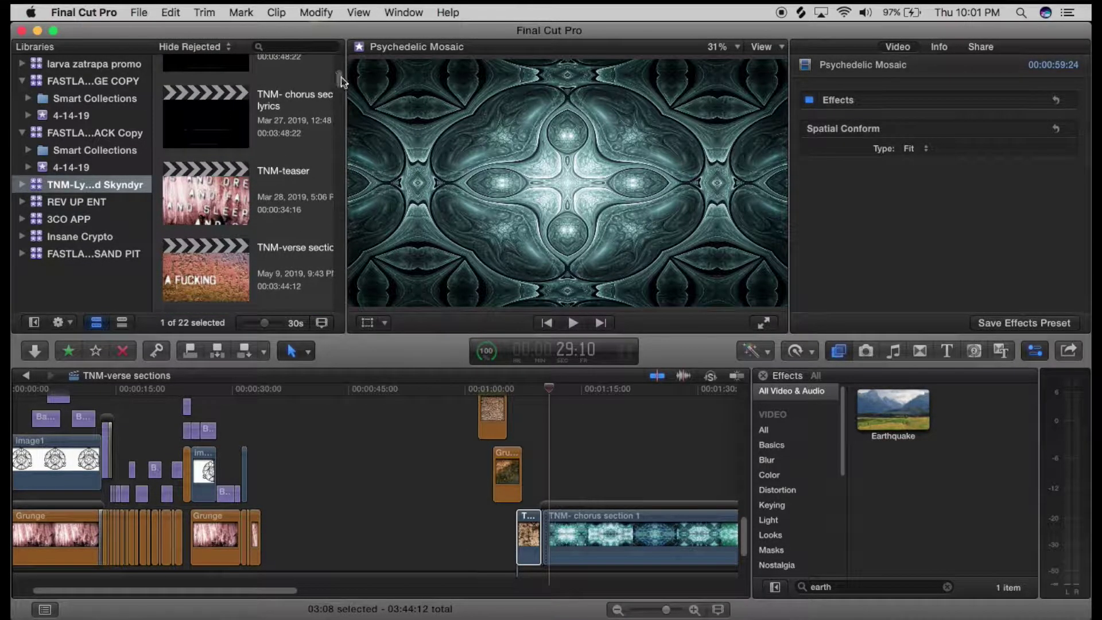
drag(342, 80, 343, 67)
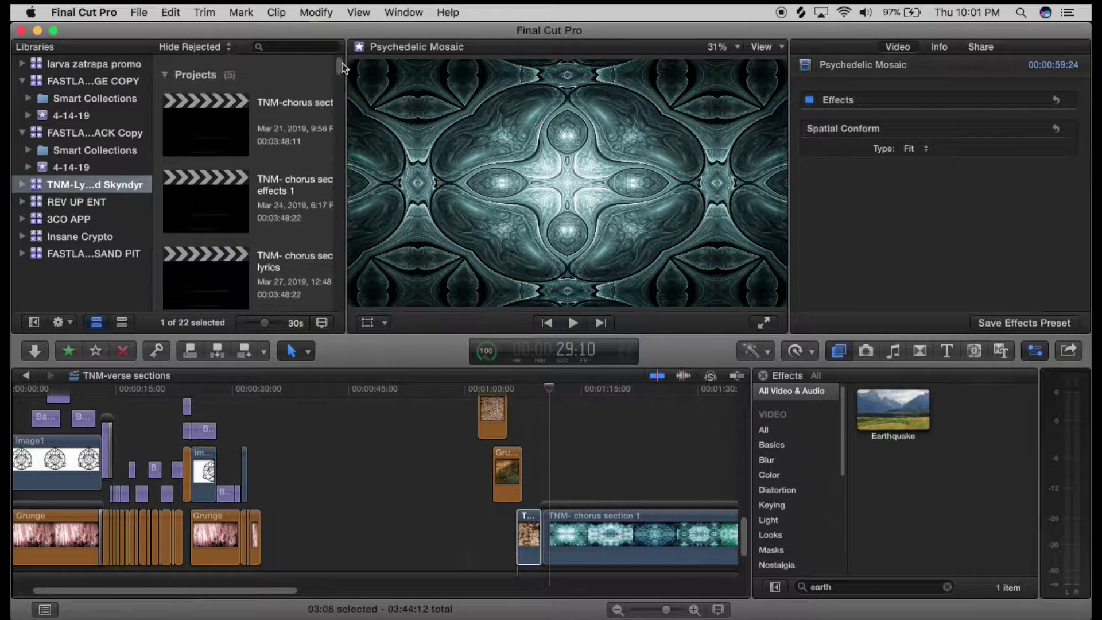
click(213, 129)
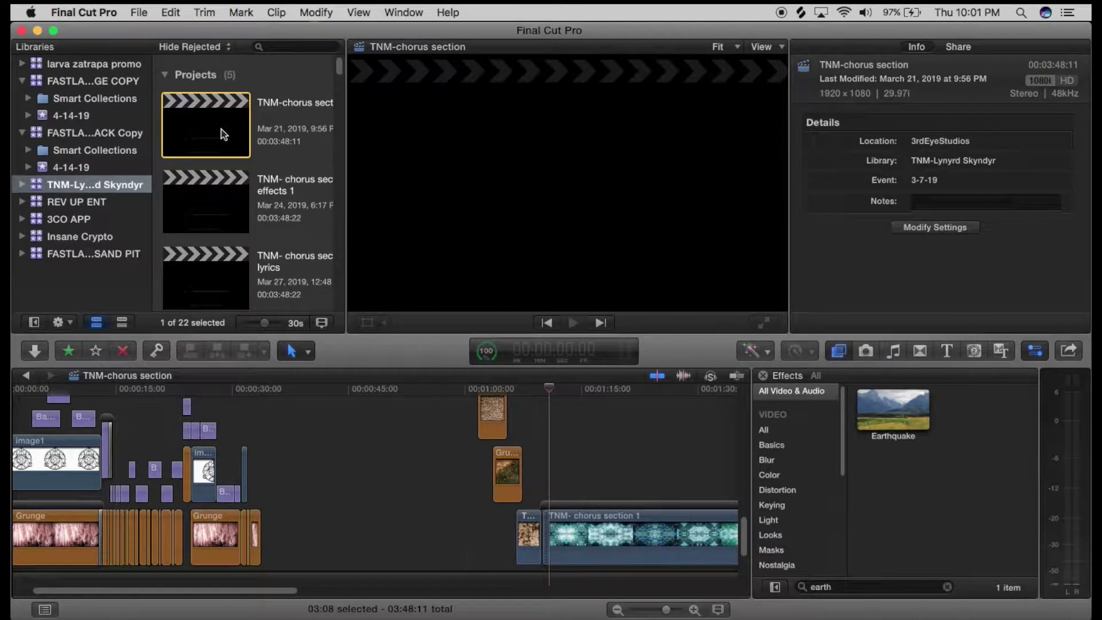
double_click(222, 129)
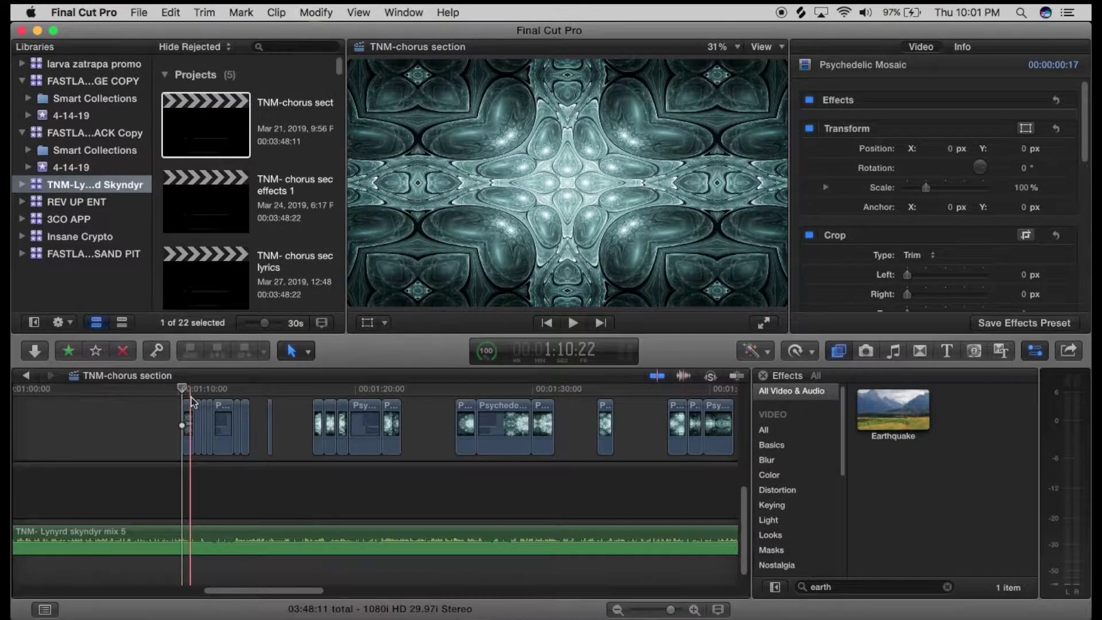
Examine the short Psychedelic Mosaic clips of the chorus around 1:10 to 1:12 in close-up, scrubbing back before the first one.
click(193, 389)
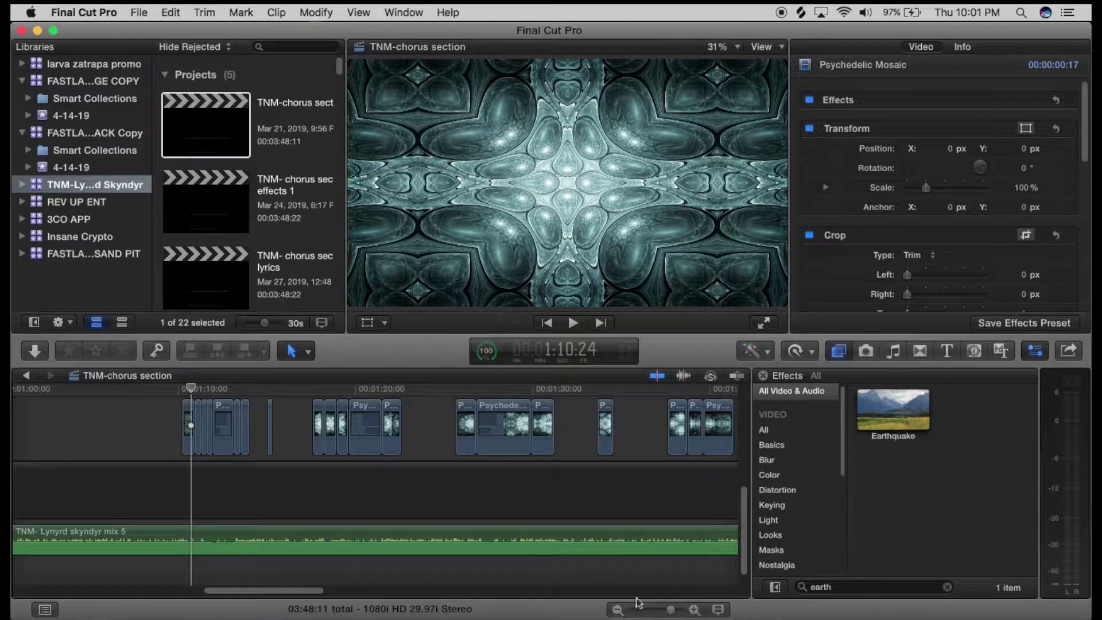
click(694, 611)
click(695, 610)
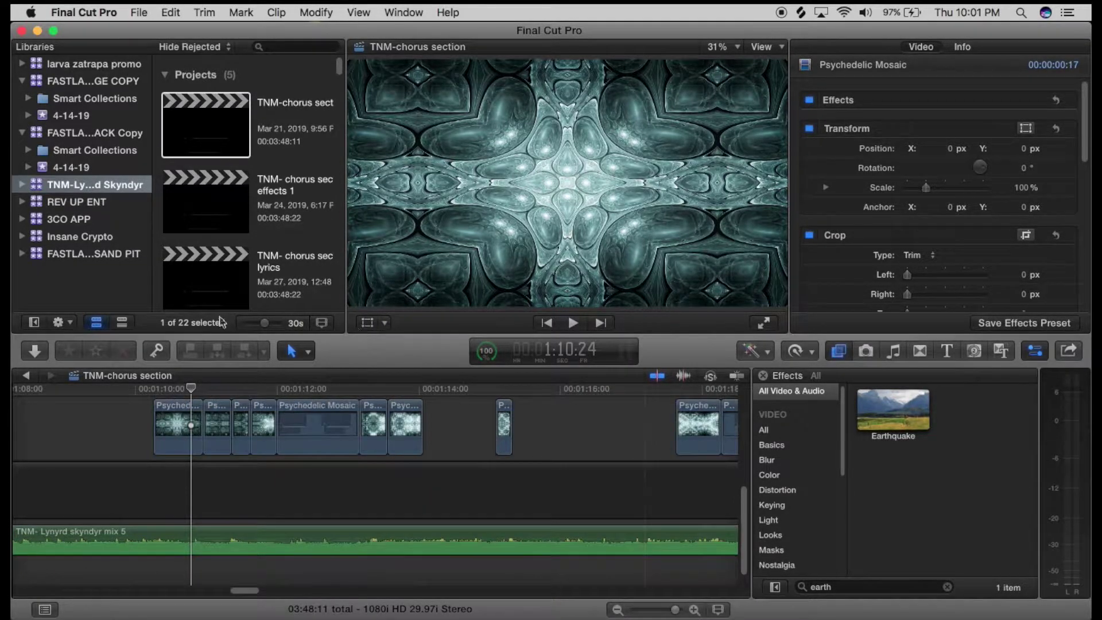
drag(191, 391, 155, 390)
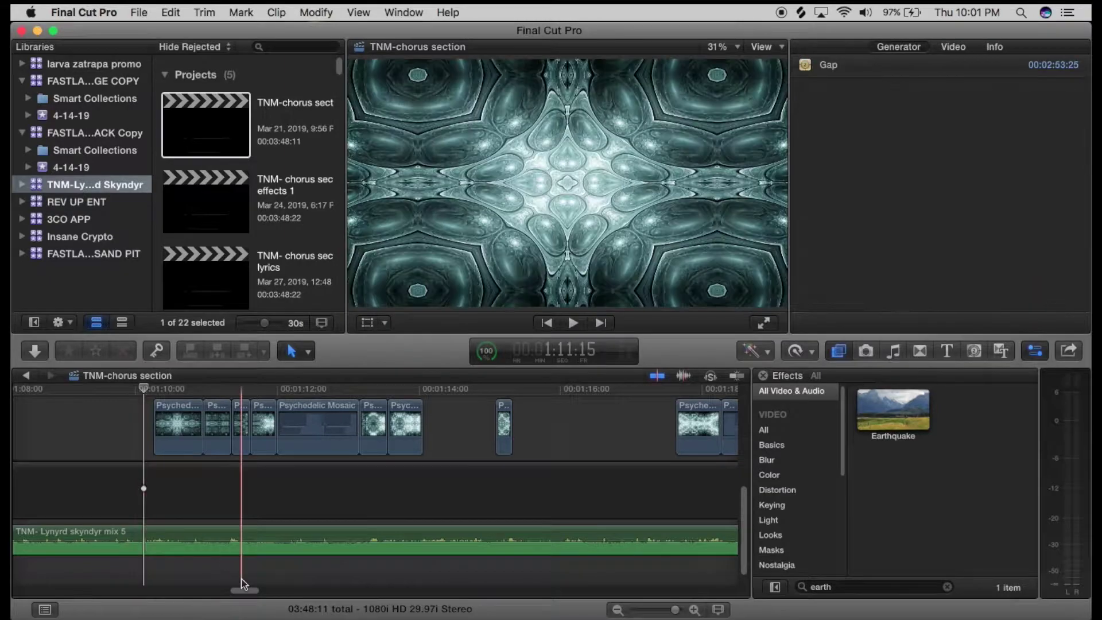
Scrub through the short Psychedelic Mosaic clips of the chorus section up to about 1:13:08.
click(196, 536)
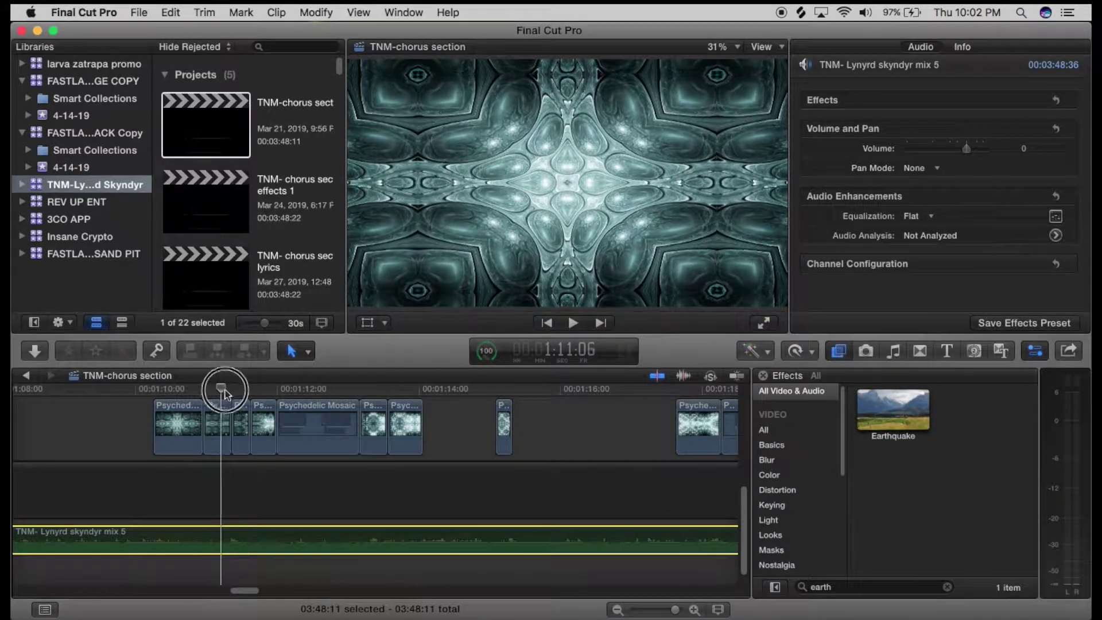
drag(281, 391, 366, 390)
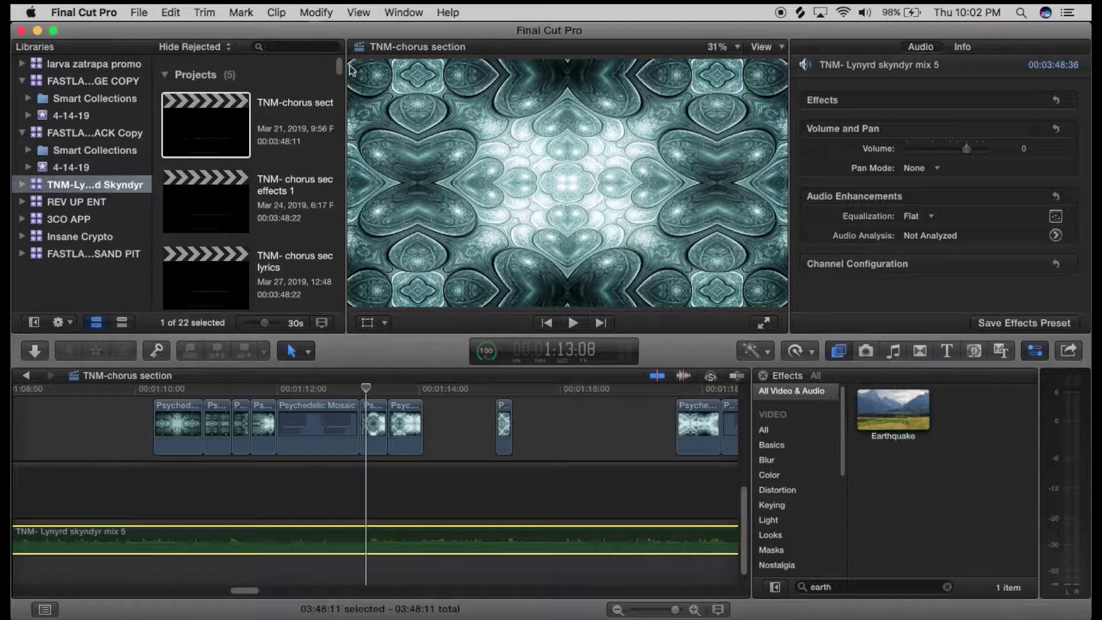
Open the TNM-verse sections project from the library's Projects group.
scroll(342, 71, down, 2)
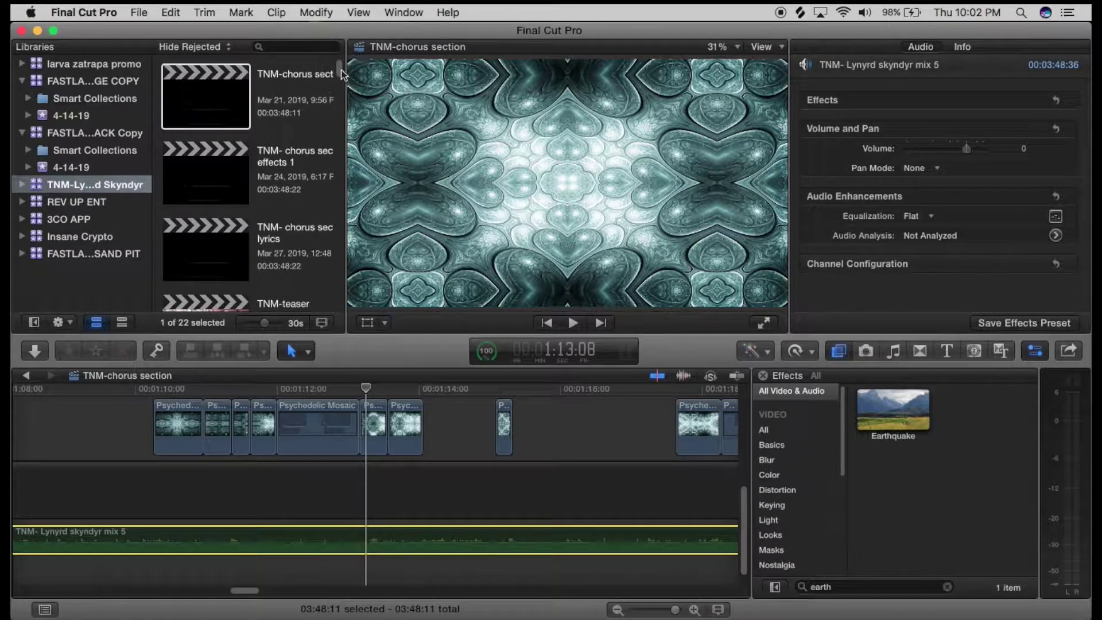
drag(340, 74, 343, 89)
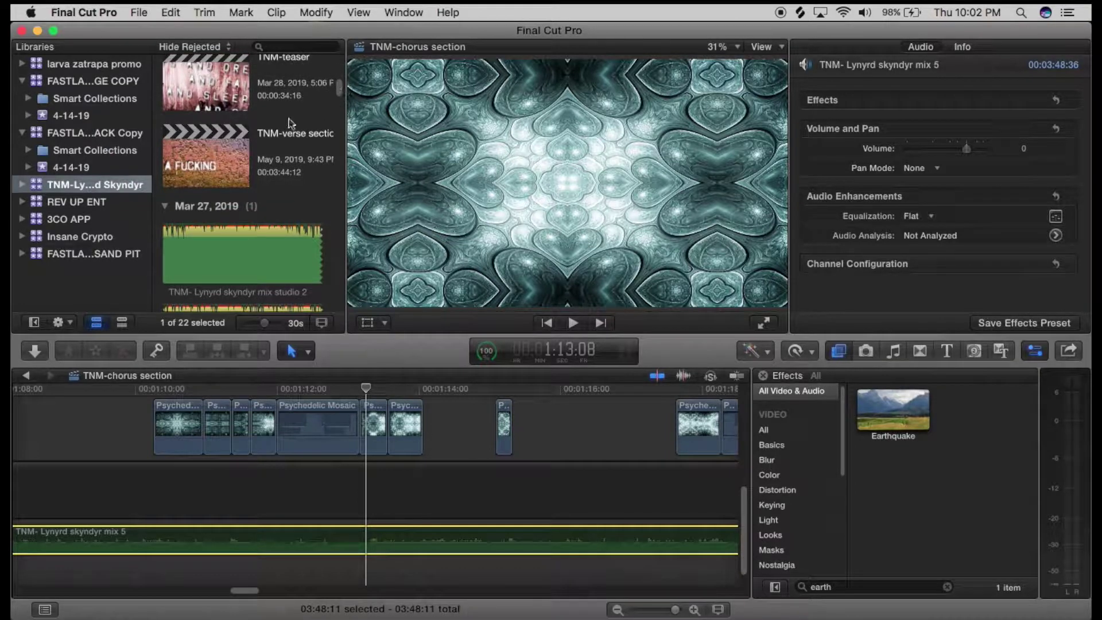
double_click(232, 155)
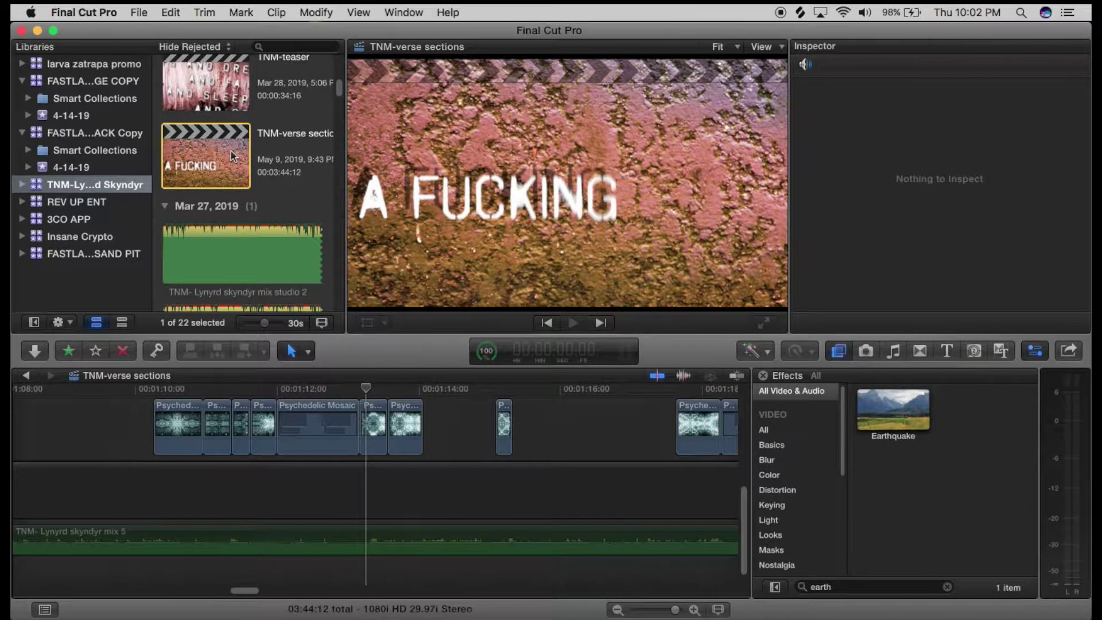
Scrub the start of the chorus from about 1:10:10 to 1:10:22 and bring the clips stacked above it into view.
drag(519, 386, 545, 395)
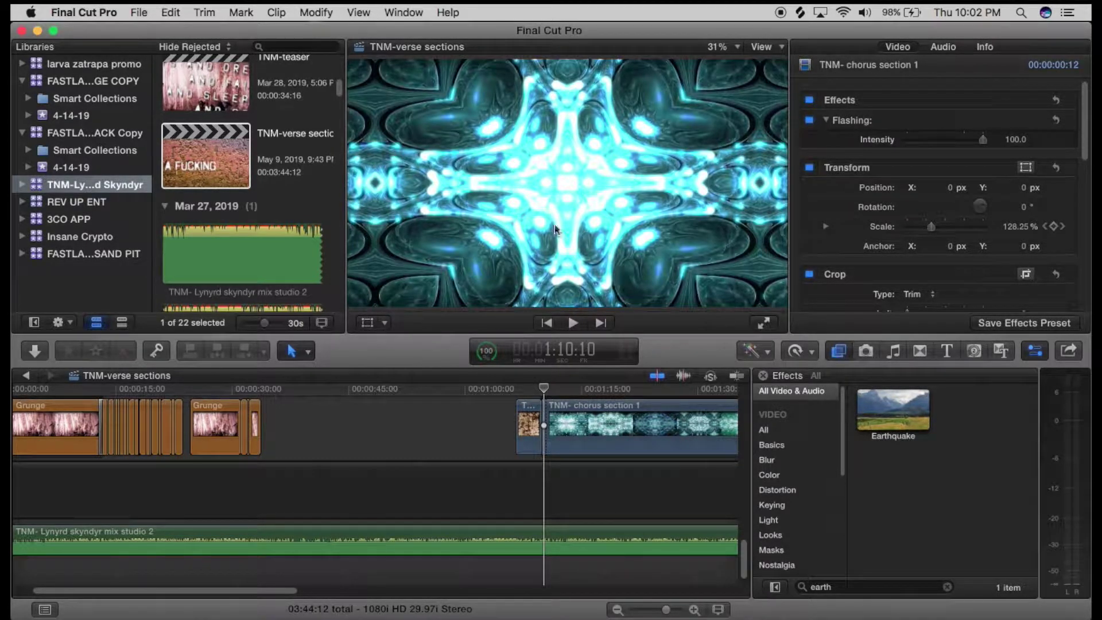
mouse_move(545, 388)
mouse_down()
mouse_move(562, 390)
mouse_move(548, 392)
mouse_up()
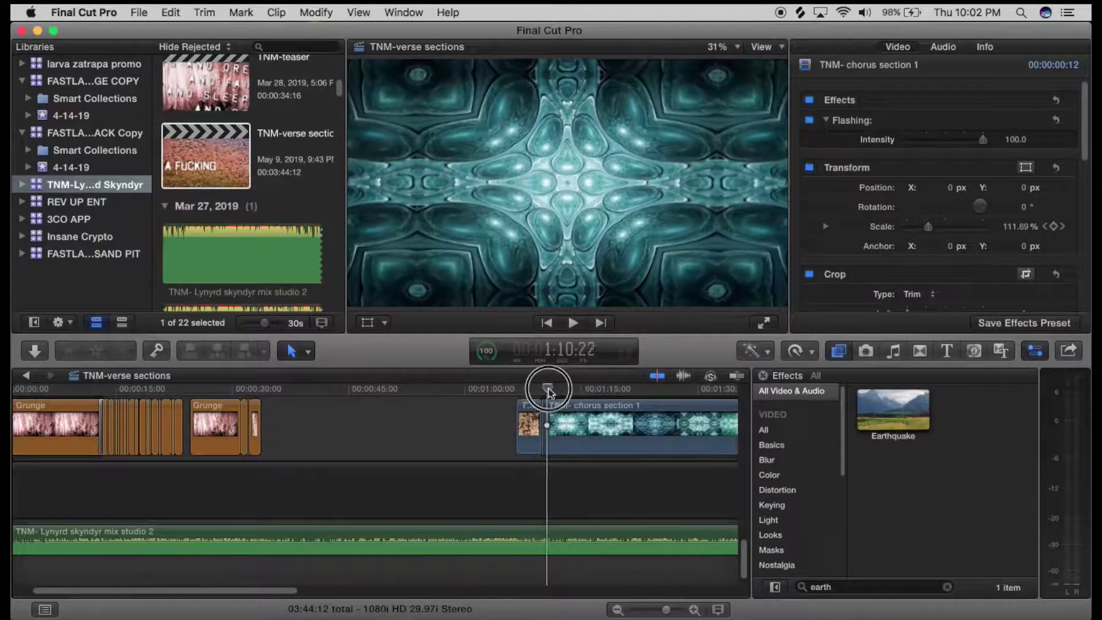
scroll(571, 447, up, 4)
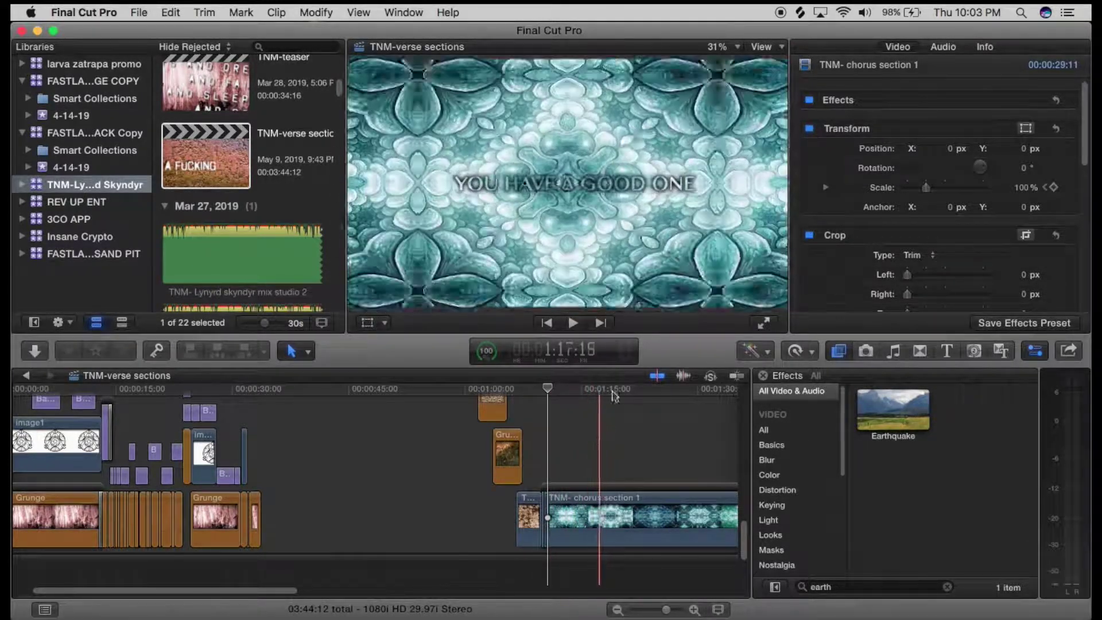
Scrub TNM- chorus section 1 through the BYE BYE SWEETHEART title to about 1:14:18, and back to 1:11:26.
mouse_move(546, 393)
mouse_down()
mouse_move(570, 393)
mouse_move(547, 402)
mouse_up()
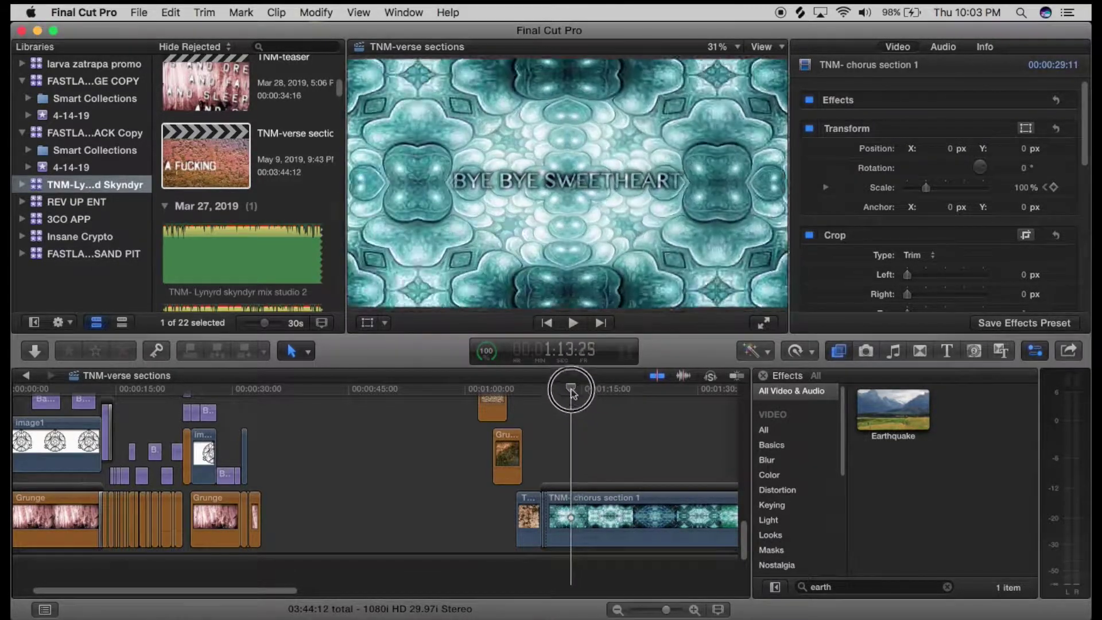
mouse_move(567, 390)
mouse_down()
mouse_move(590, 387)
mouse_move(544, 395)
mouse_move(580, 391)
mouse_up()
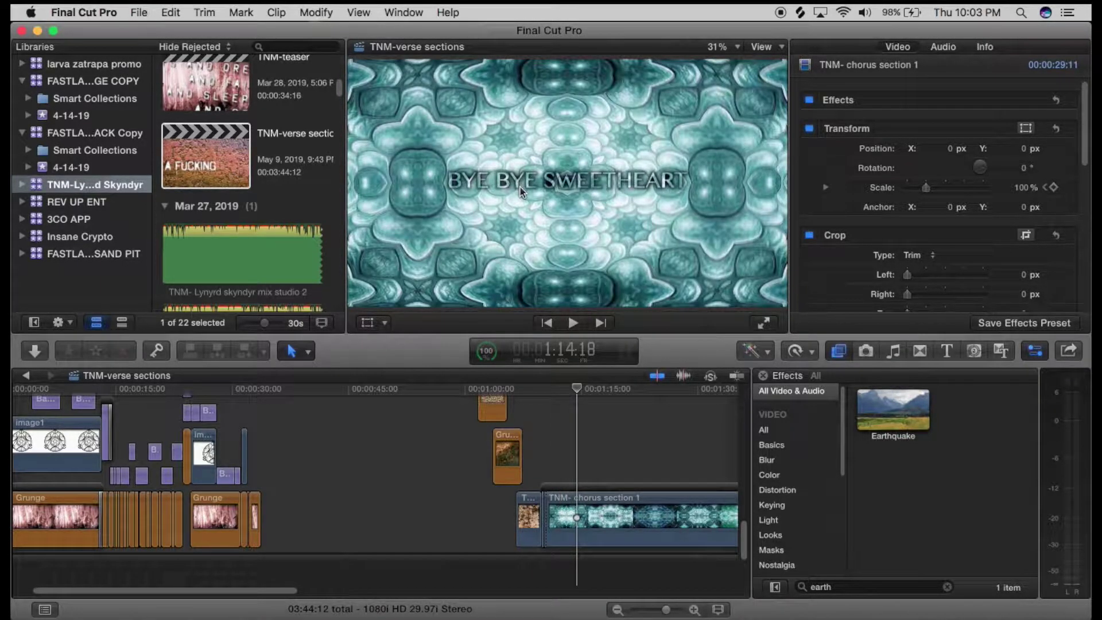
mouse_move(577, 388)
mouse_down()
mouse_move(559, 396)
mouse_move(591, 396)
mouse_move(563, 394)
mouse_move(562, 404)
mouse_move(603, 402)
mouse_move(573, 409)
mouse_up()
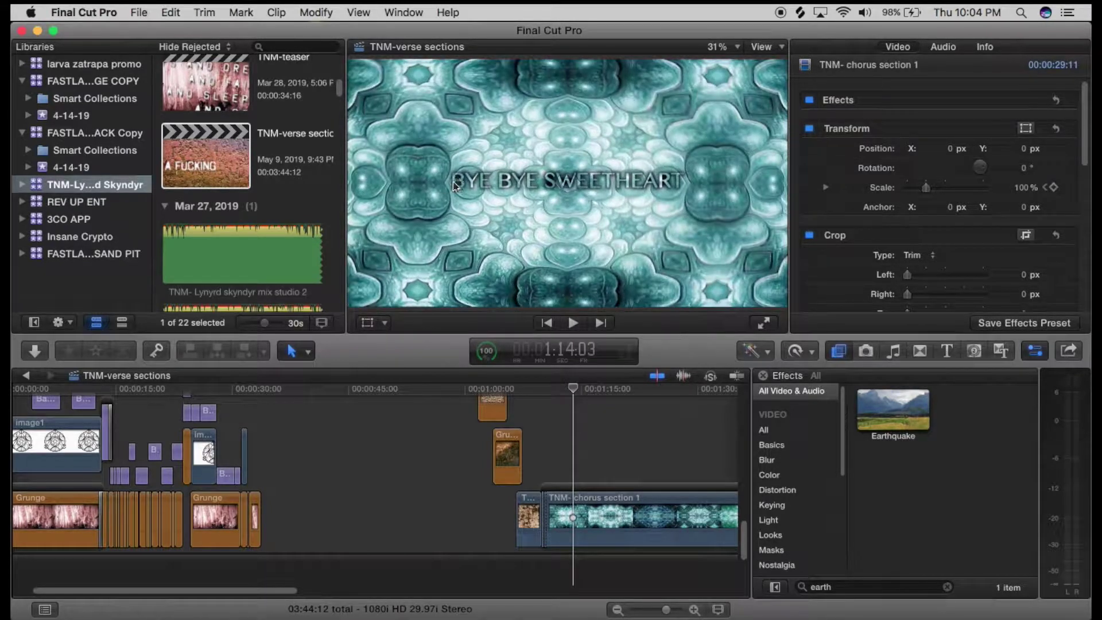
mouse_move(572, 395)
mouse_down()
mouse_move(544, 395)
mouse_move(646, 390)
mouse_move(524, 392)
mouse_move(569, 392)
mouse_move(543, 396)
mouse_move(556, 396)
mouse_up()
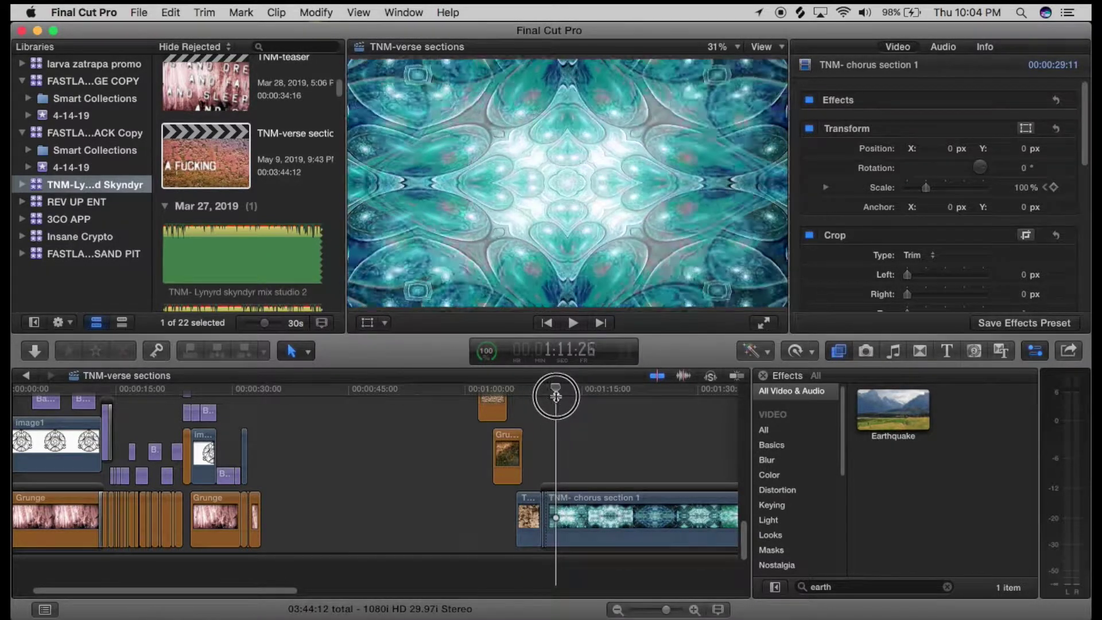
Open the TNM- chorus section effects 1 project from the library's Projects group.
scroll(288, 143, up, 5)
scroll(290, 143, up, 5)
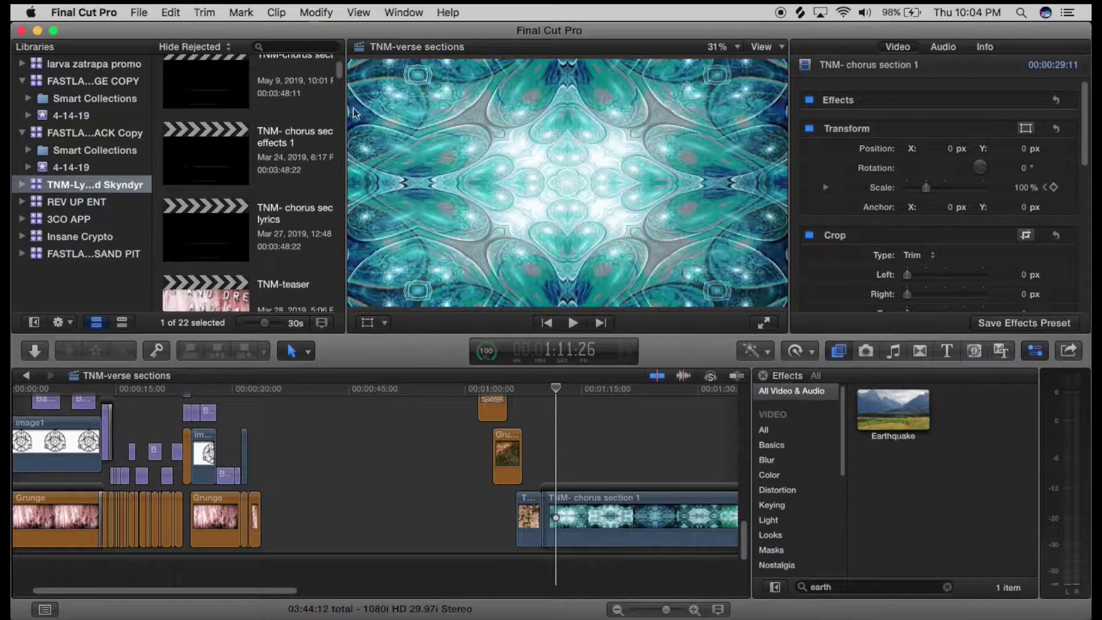
scroll(317, 152, up, 2)
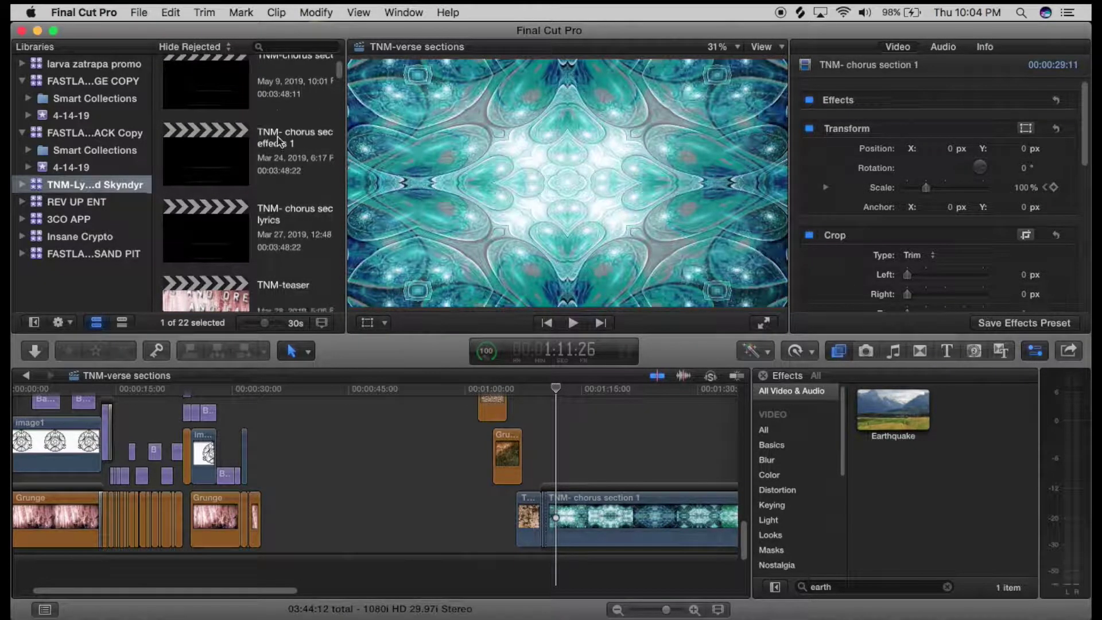
double_click(230, 173)
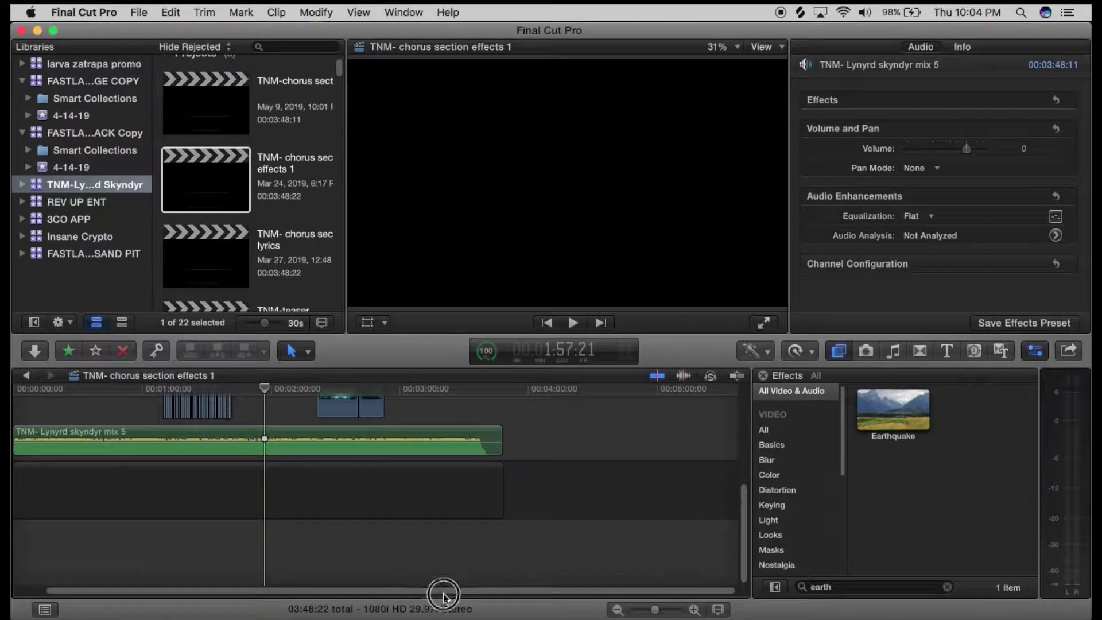
Place the playhead at about 1:10:11 on the first chorus clips and examine the stacked time plate clips in close-up.
drag(443, 597, 412, 596)
click(197, 394)
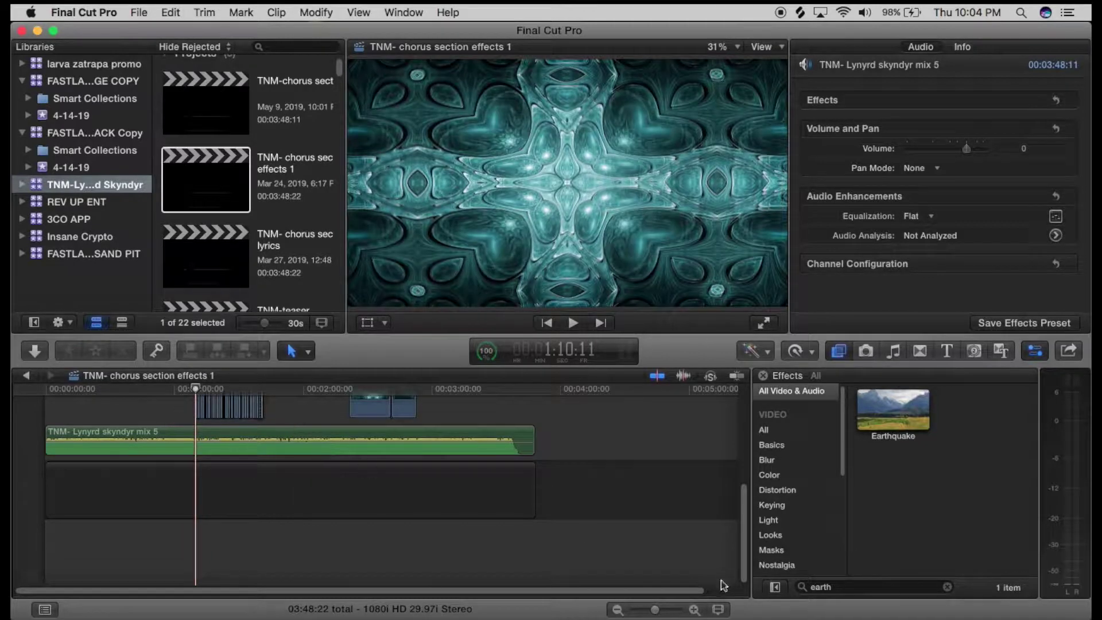
click(694, 610)
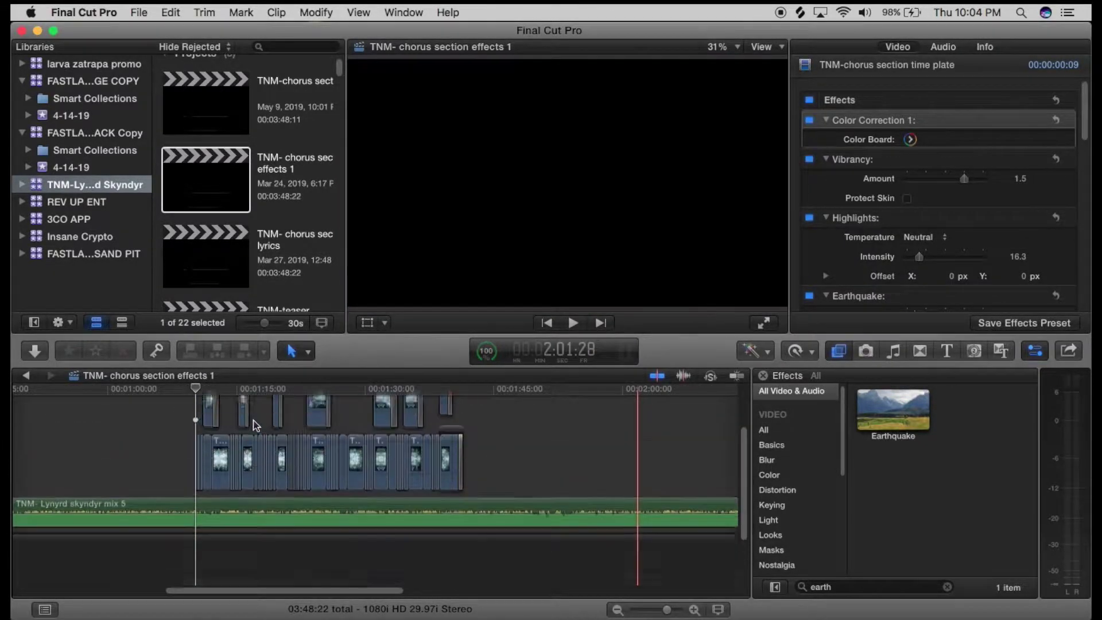
click(694, 609)
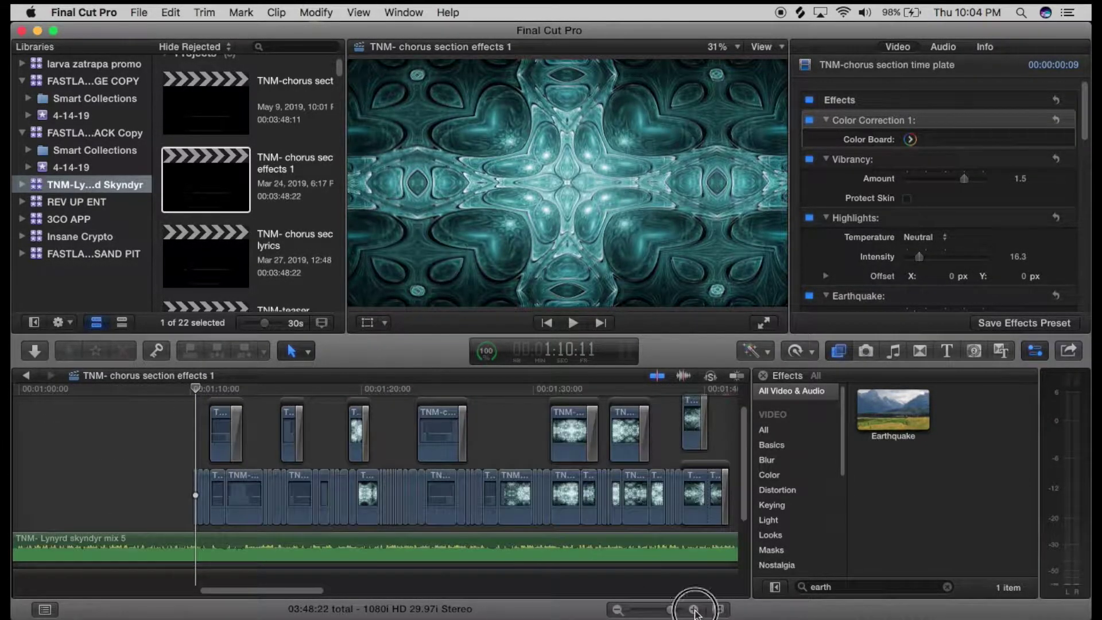
click(694, 610)
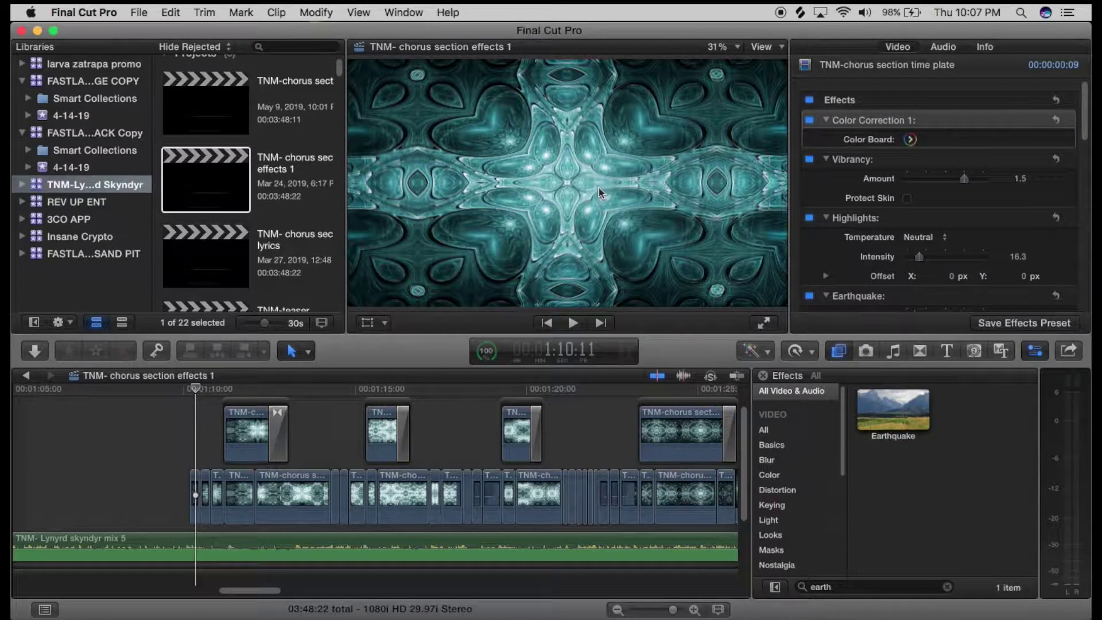
Compare the time plate clip with Vibrancy and Highlights each switched off and on again, and review its Earthquake settings.
click(810, 159)
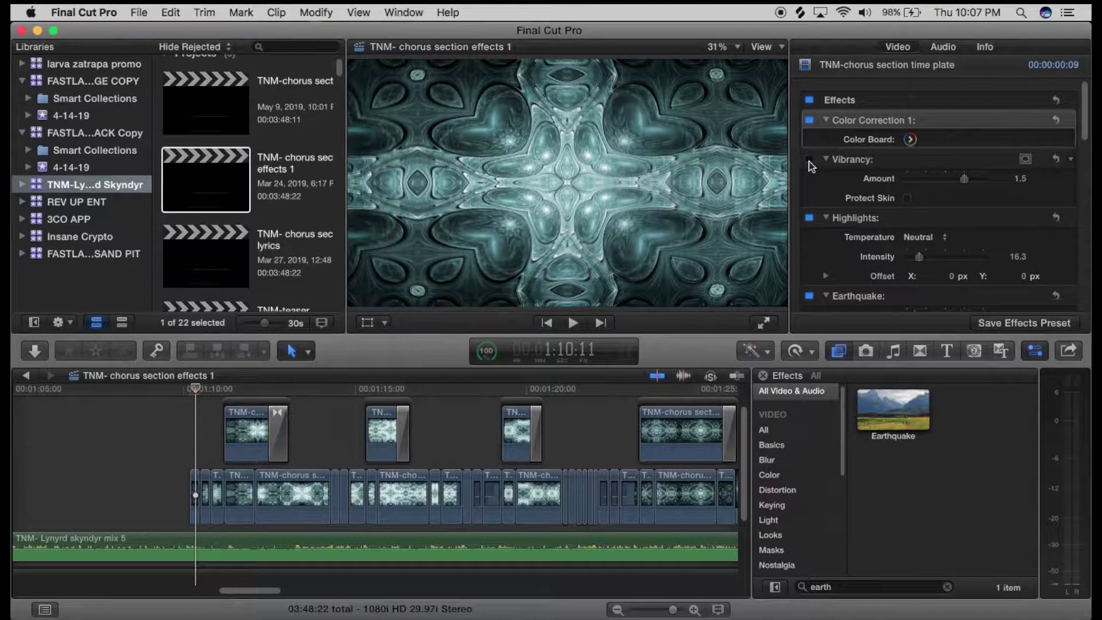
click(810, 160)
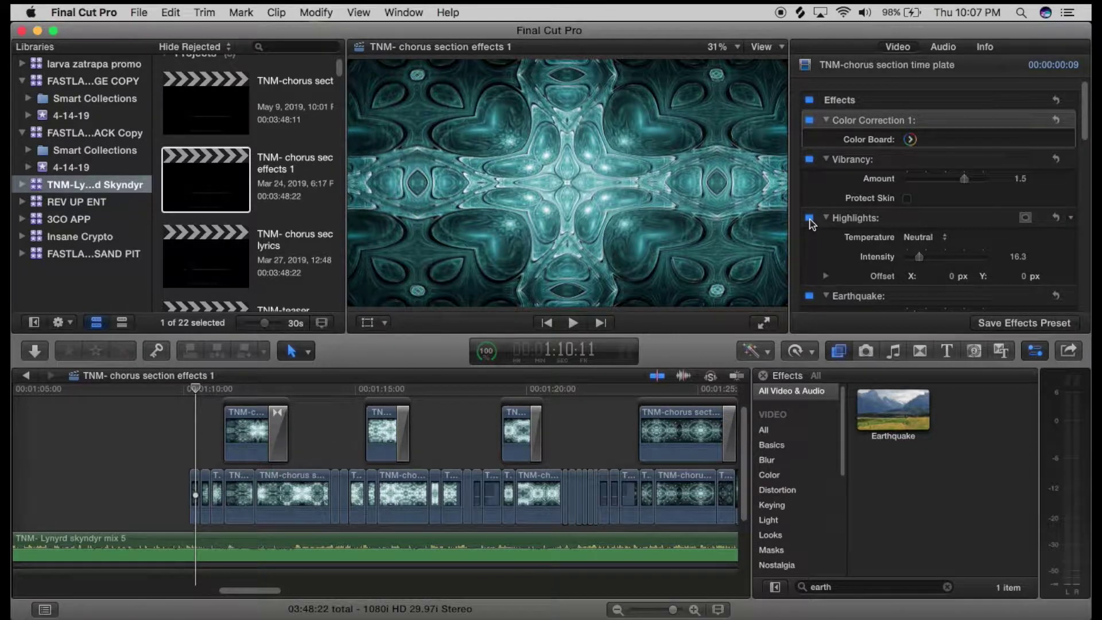
click(810, 219)
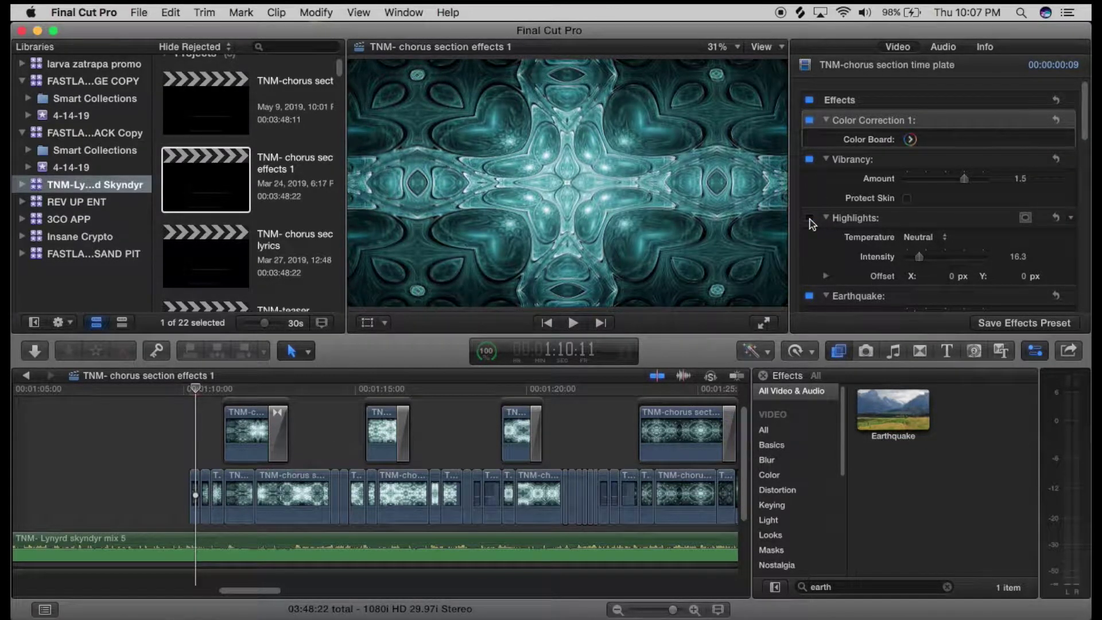
click(810, 218)
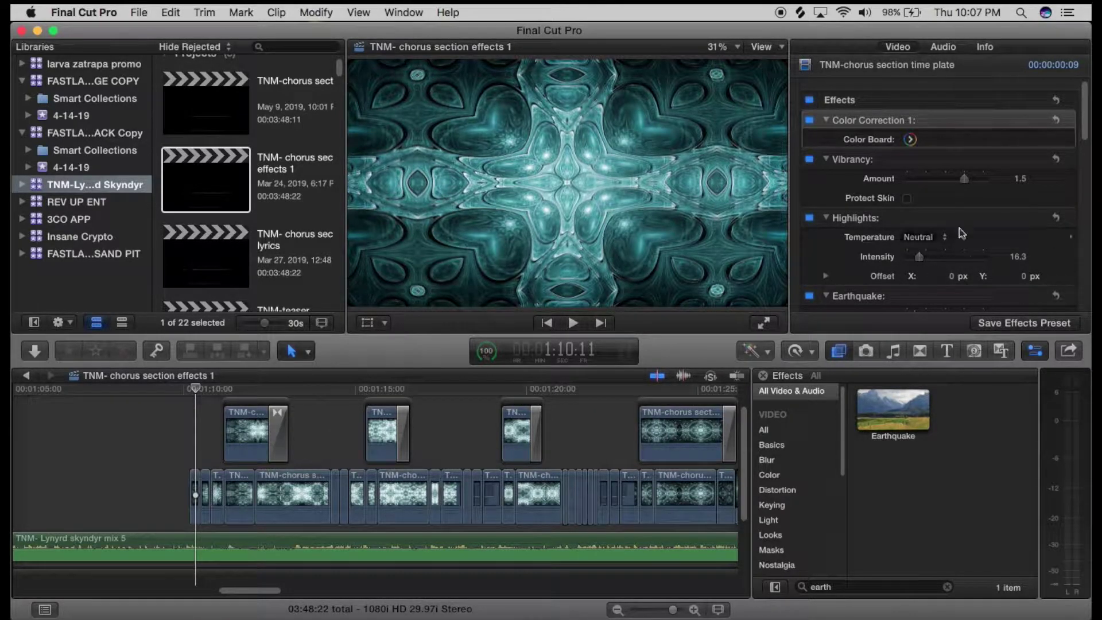
mouse_move(1087, 119)
mouse_down()
mouse_move(1086, 206)
mouse_move(1087, 129)
mouse_up()
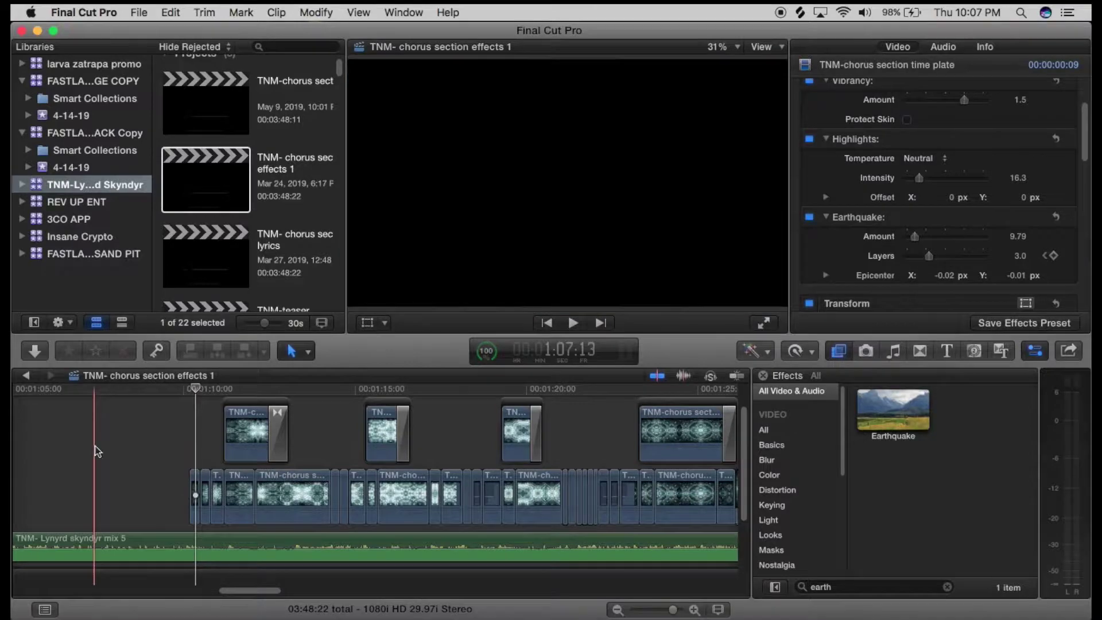
Scrub the effects-treated chorus clips up to about 1:17:02, and view the whole section with the playhead at about 1:27:00.
click(205, 390)
drag(207, 397, 426, 390)
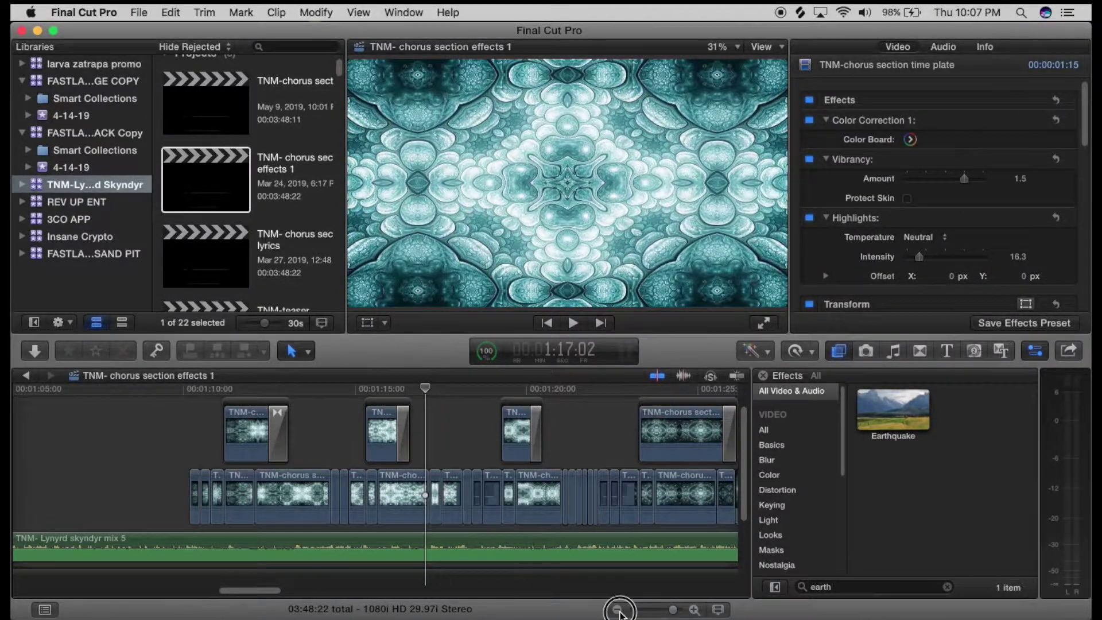
click(620, 611)
click(620, 611)
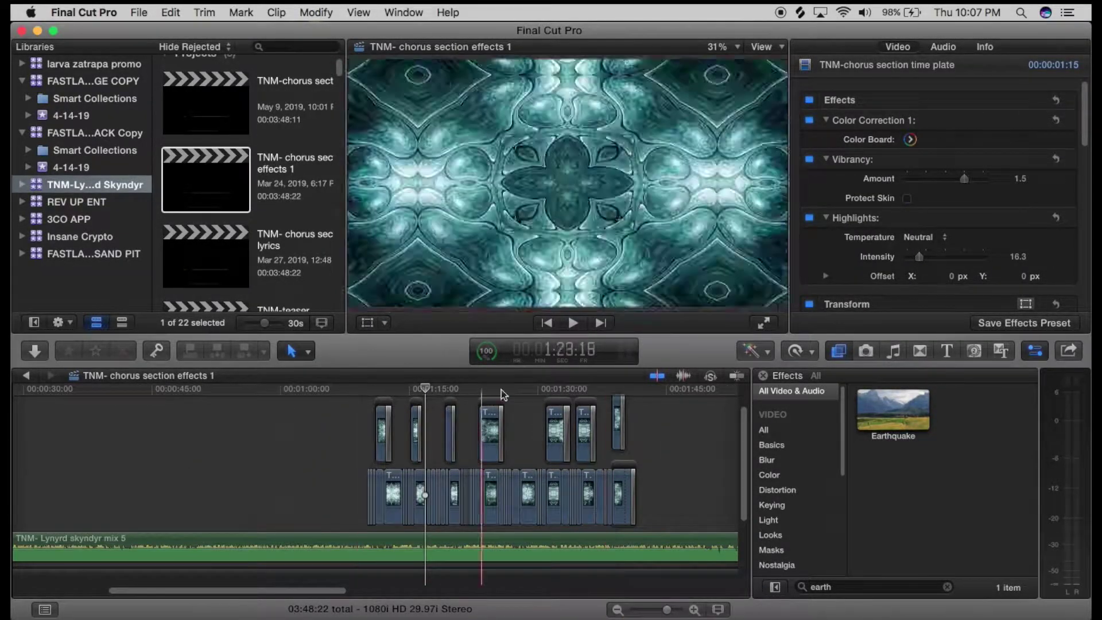
click(511, 388)
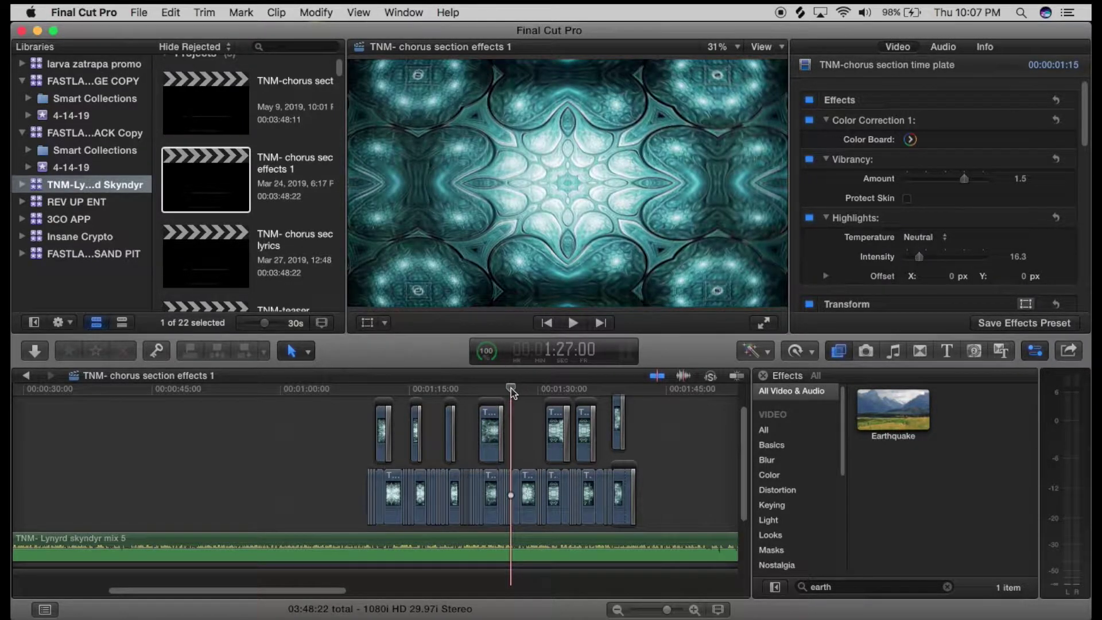